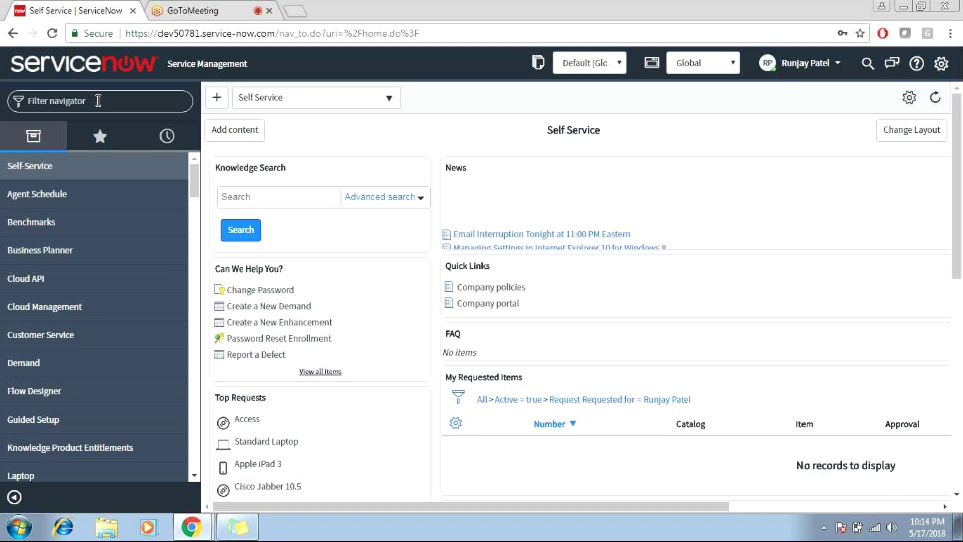
Step: Show the favorites in the navigator and look through the Discovery modules listed there
left_click(98, 101)
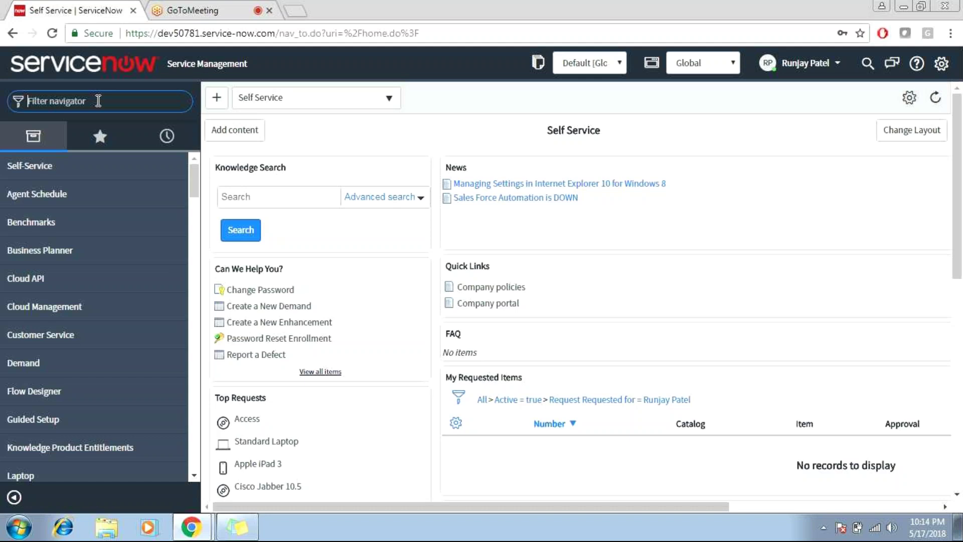
left_click(100, 136)
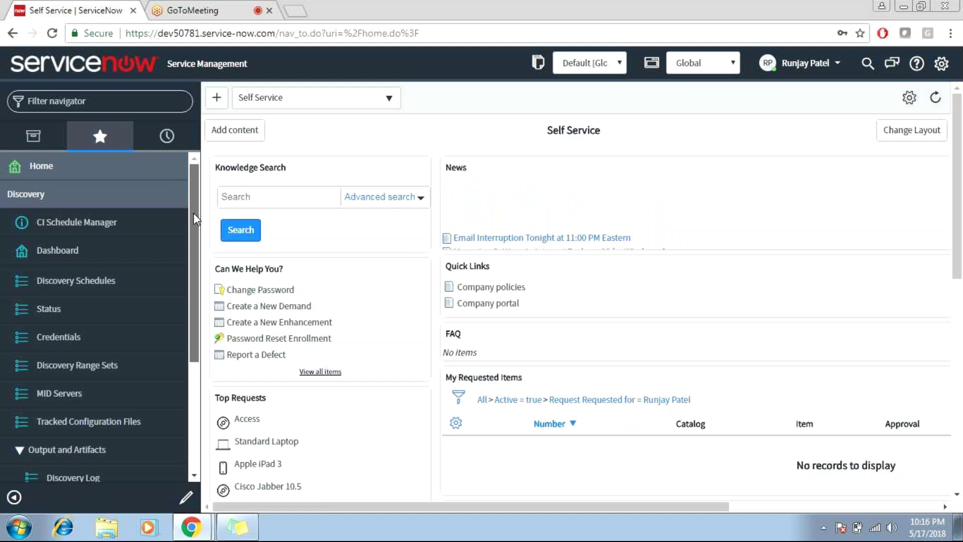
scroll(194, 213, "down", 1)
scroll(190, 223, "down", 2)
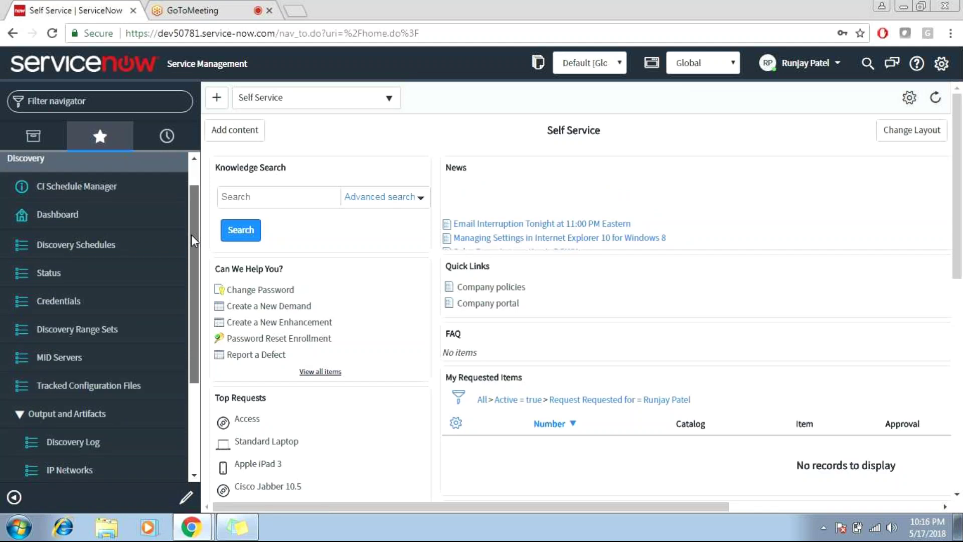
scroll(193, 215, "up", 2)
mouse_move(195, 195)
left_mouse_down()
mouse_move(197, 326)
mouse_move(202, 191)
left_mouse_up()
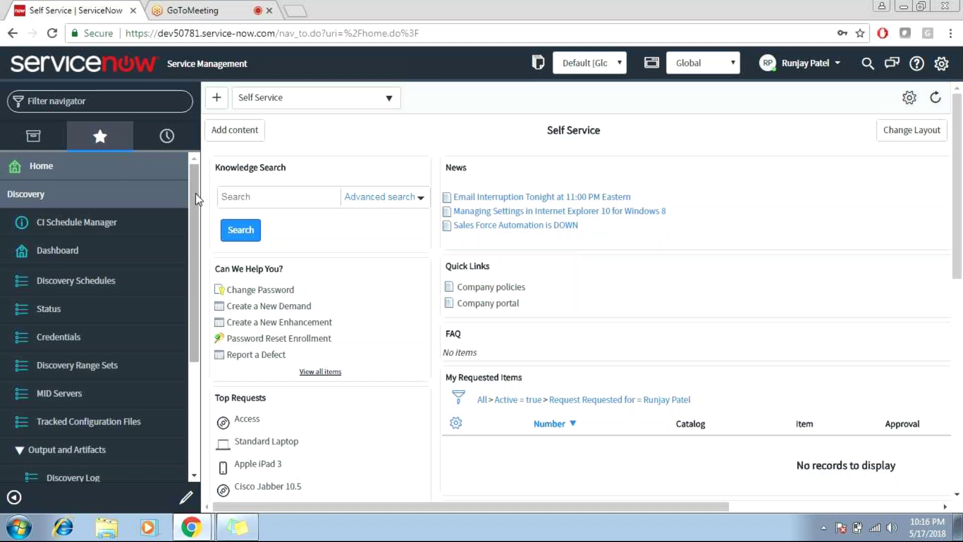
Step: Open the Discovery credentials list and start a new record to view the available credential types
left_click_drag(197, 200, 190, 279)
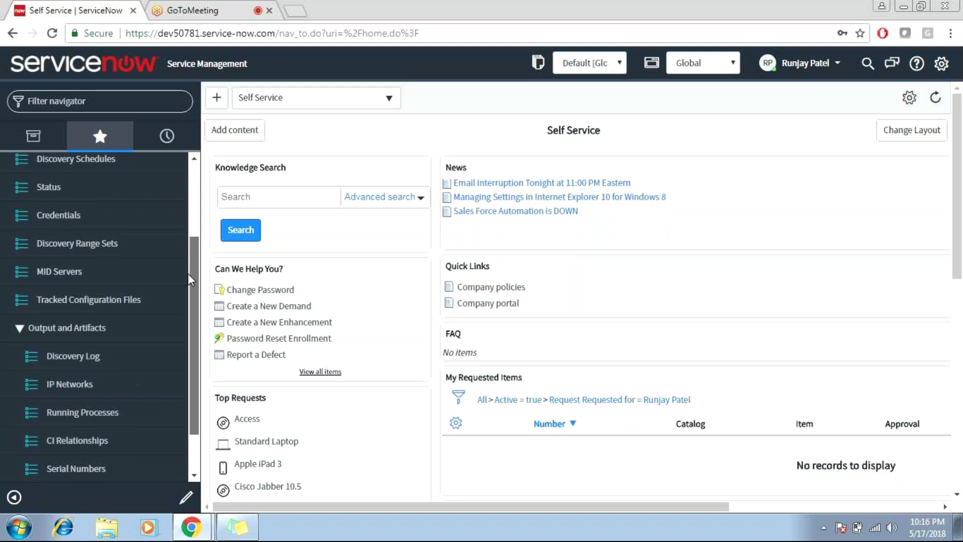
scroll(58, 256, "up", 1)
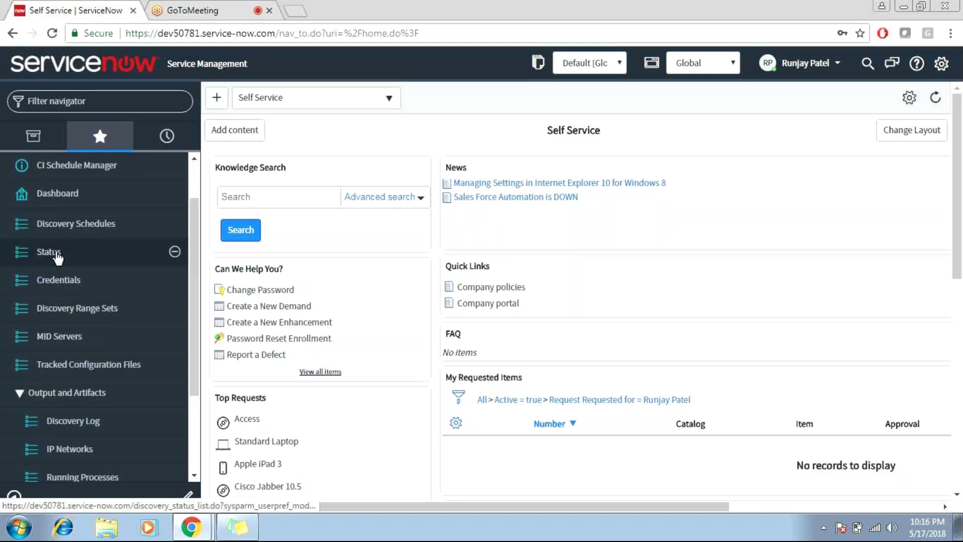
left_click(64, 282)
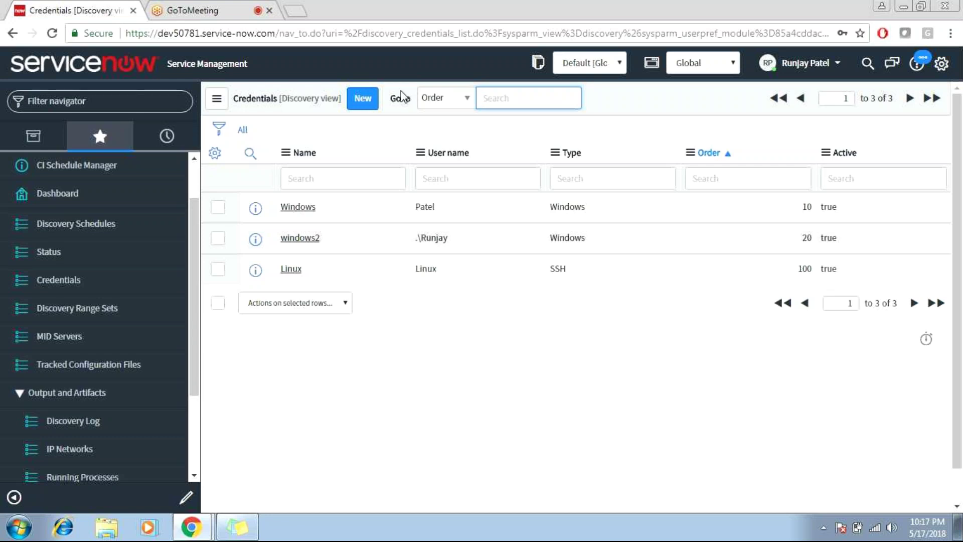
left_click(364, 100)
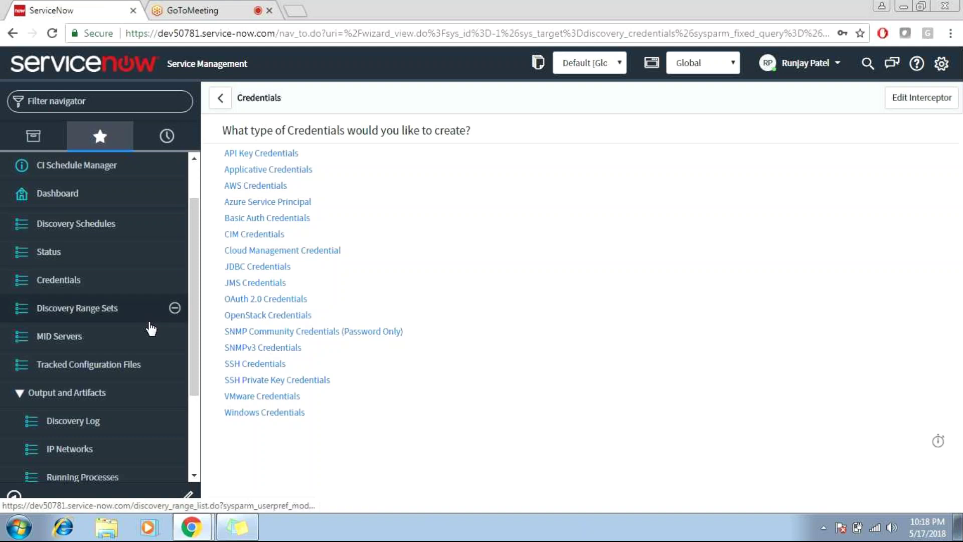
Step: Open the Discovery list of MID Servers and review the status and validation of the MID-1 entry
left_click(62, 340)
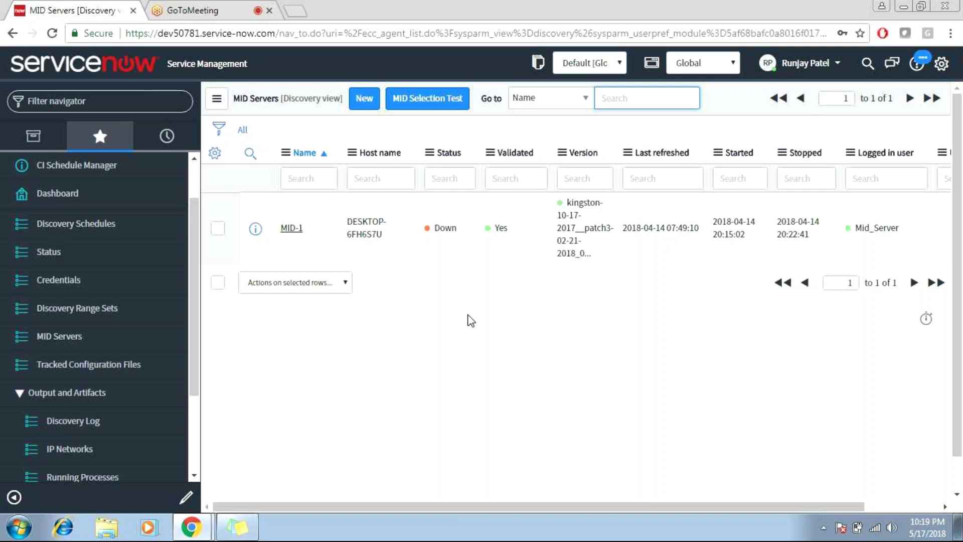
left_click_drag(195, 288, 195, 296)
left_click(365, 357)
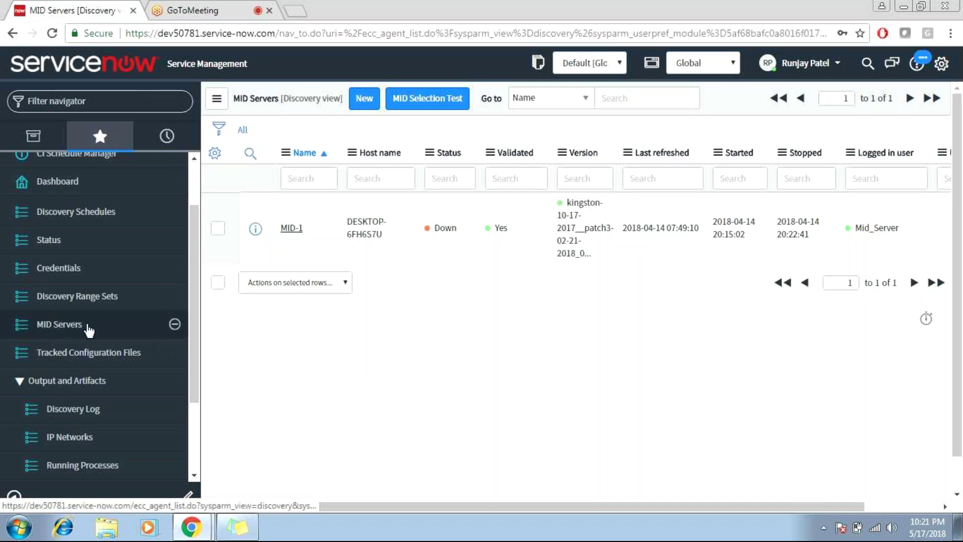
Step: Open discovery status record DIS0010006 and review its schedule details, discovery log and ECC queue
left_click(62, 240)
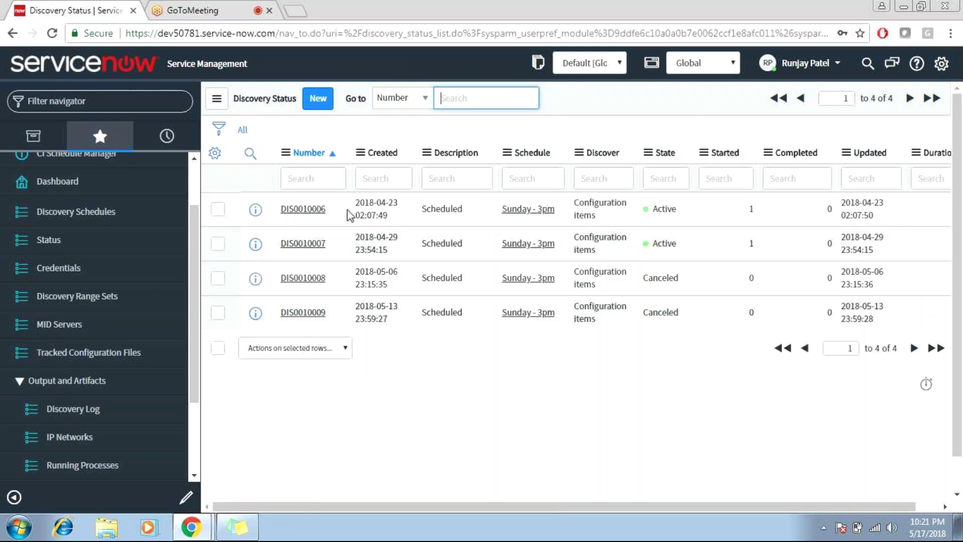
left_click(304, 210)
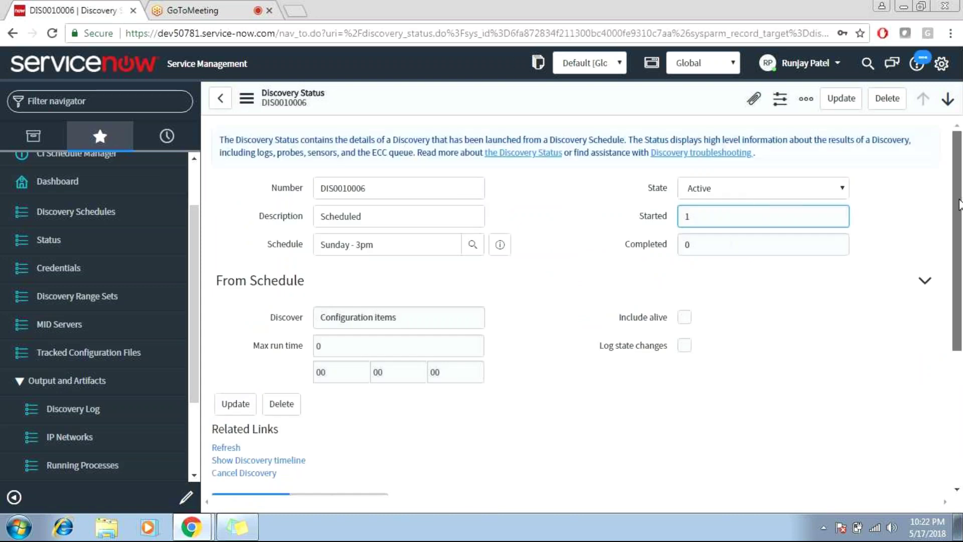
scroll(959, 203, "down", 5)
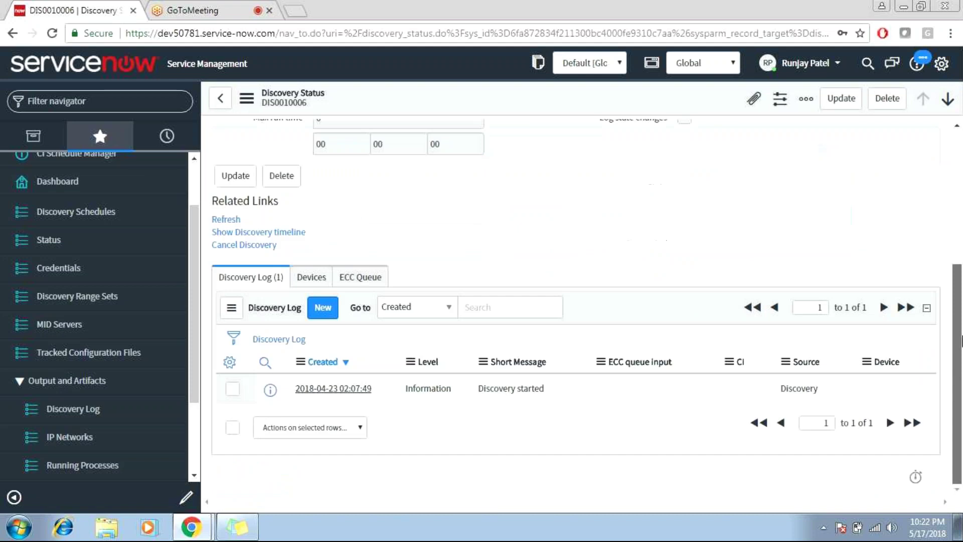
left_click(377, 271)
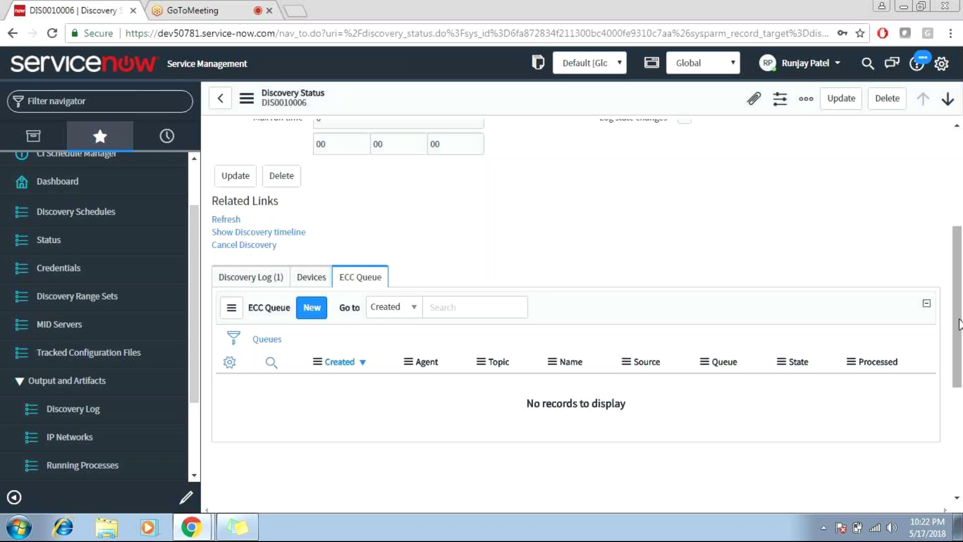
left_click_drag(958, 324, 955, 228)
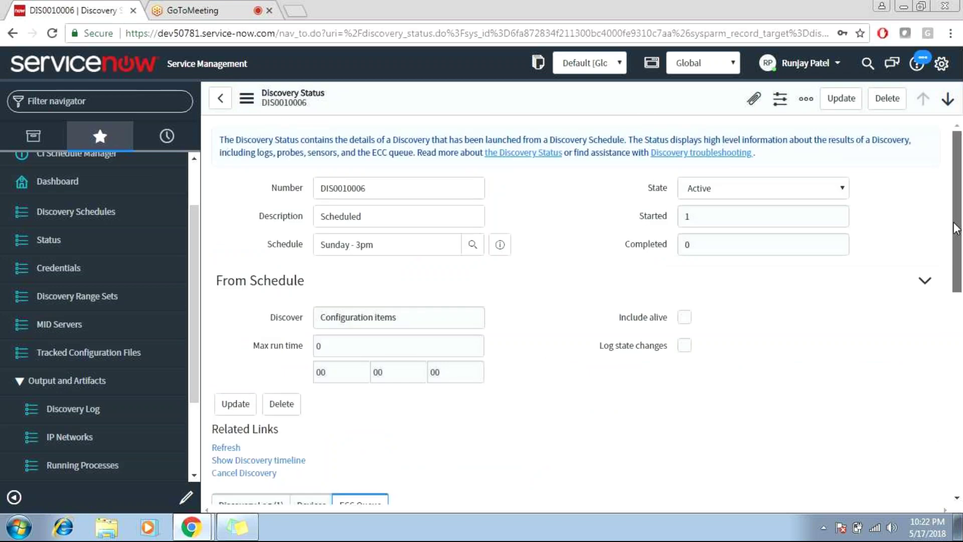
left_click_drag(955, 228, 960, 269)
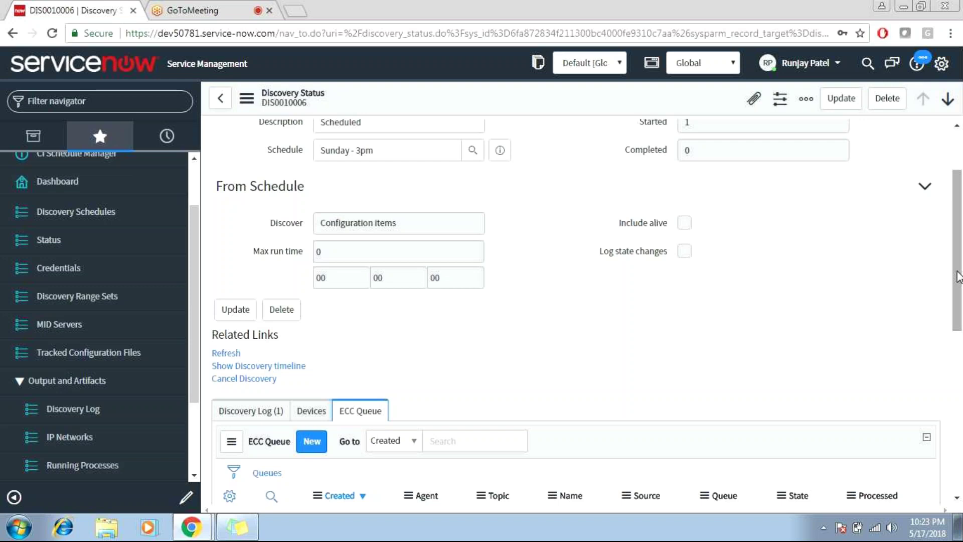
scroll(958, 276, "down", 4)
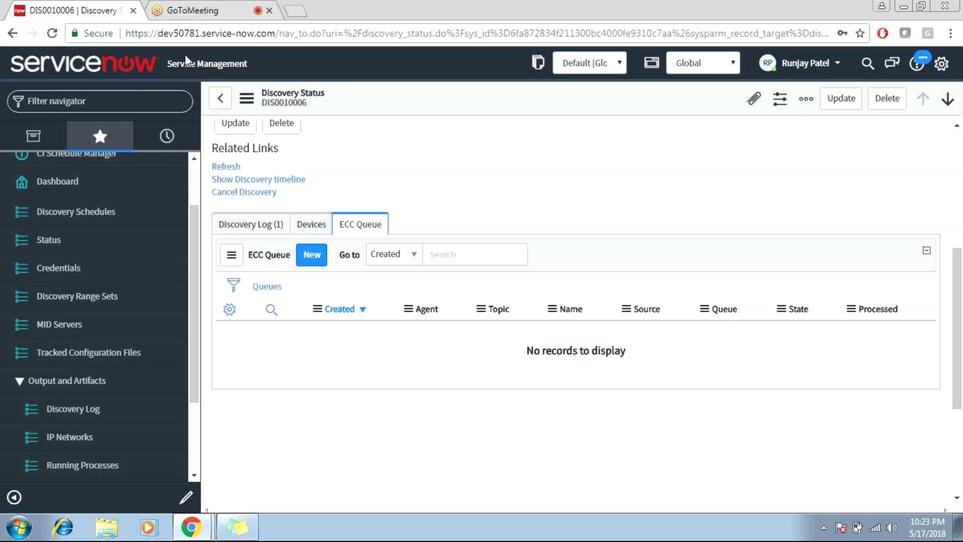
Step: Return to the discovery status list, open record DIS0010008 and read the error message in its discovery log
left_click(220, 102)
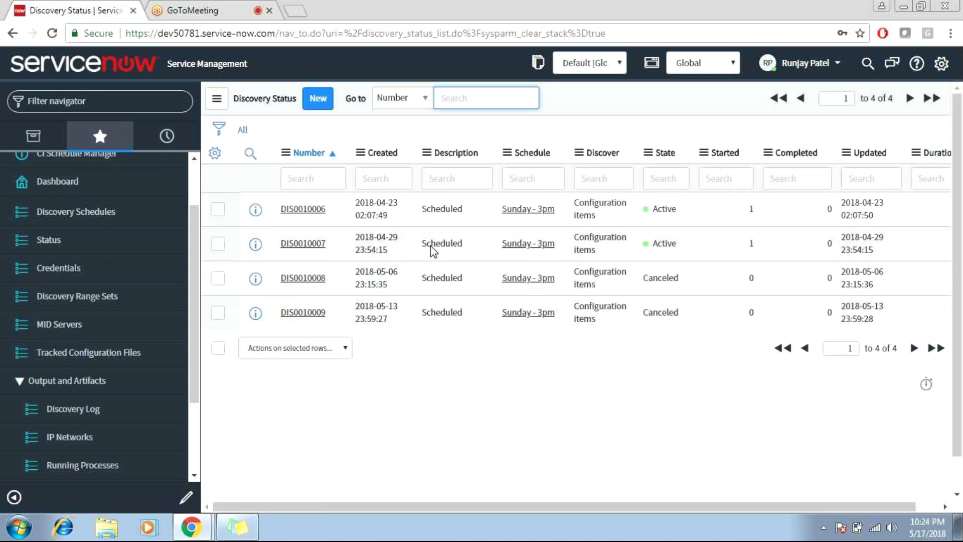
left_click(304, 280)
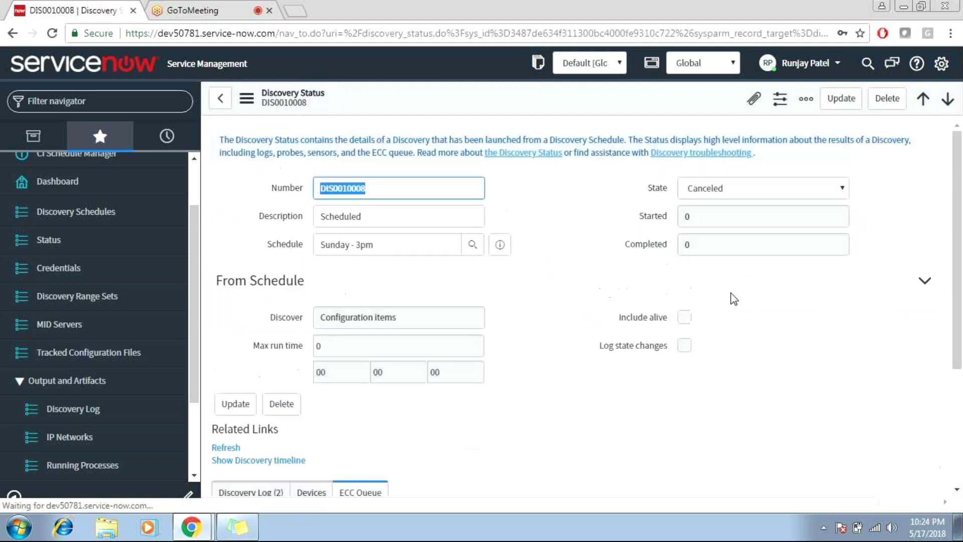
left_click_drag(958, 186, 958, 267)
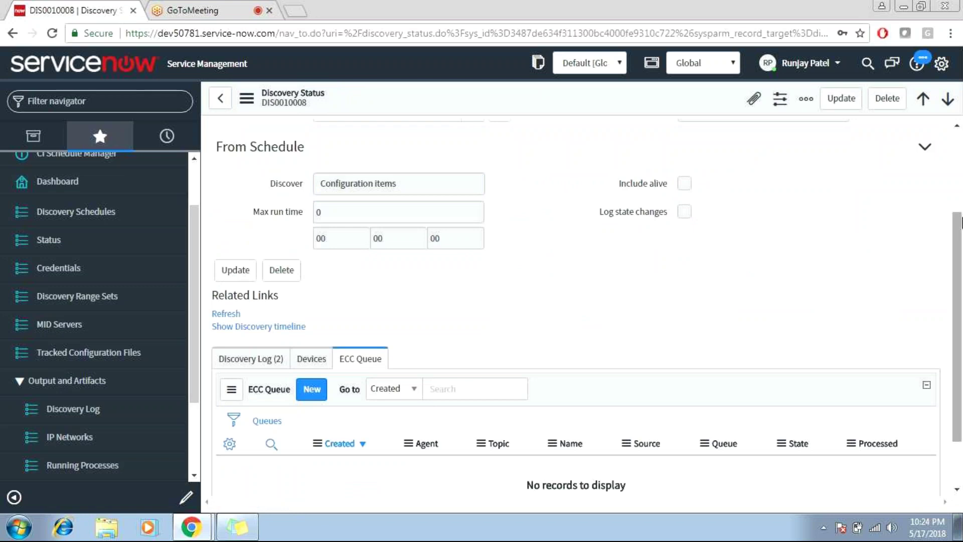
scroll(374, 436, "down", 2)
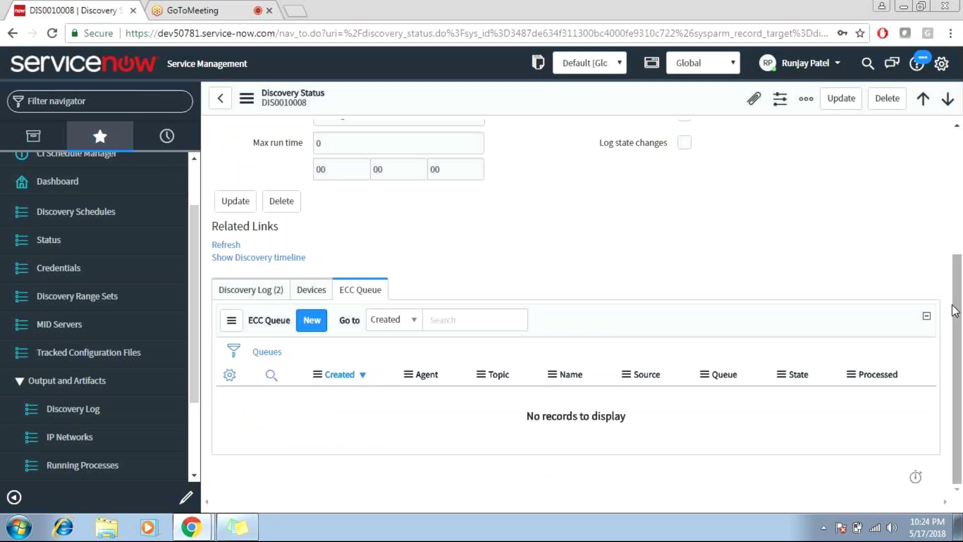
left_click(260, 292)
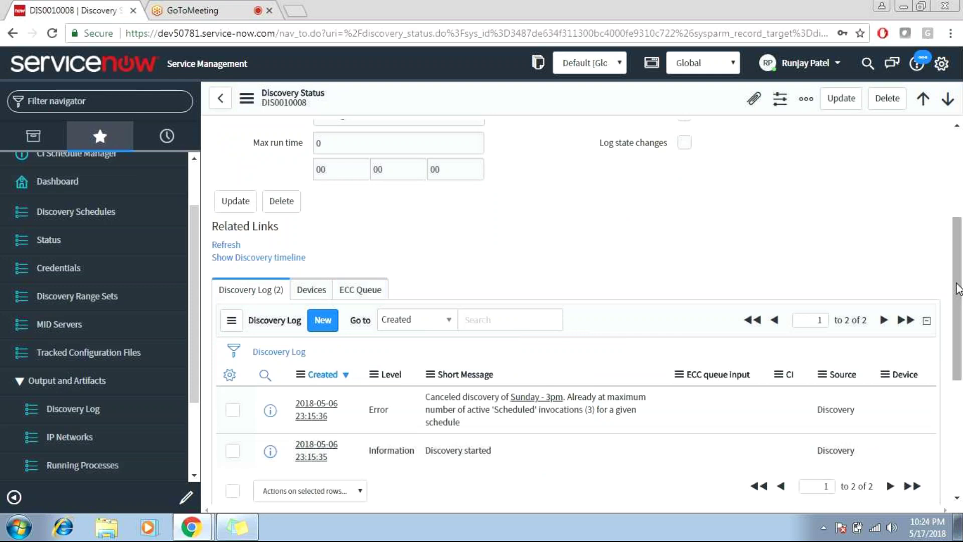
scroll(958, 289, "down", 3)
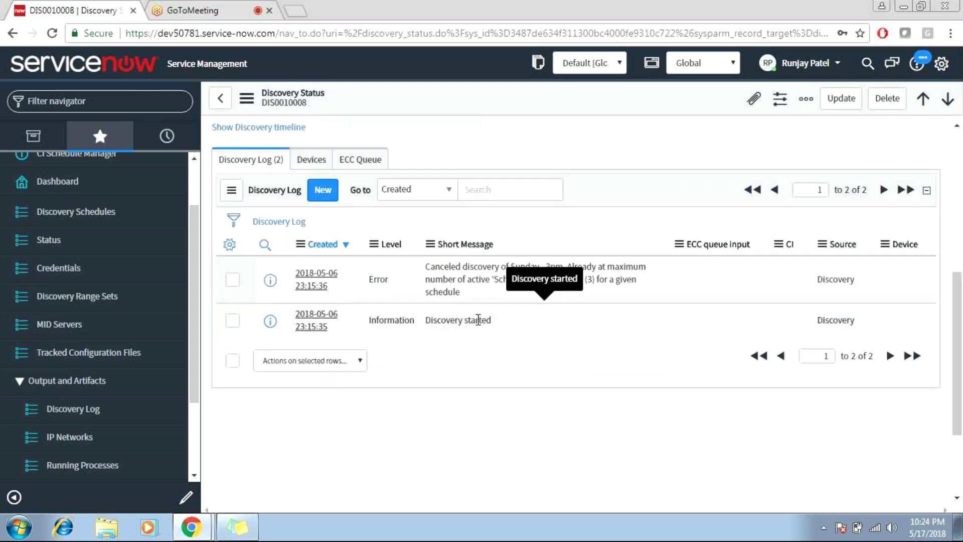
left_click_drag(426, 267, 459, 278)
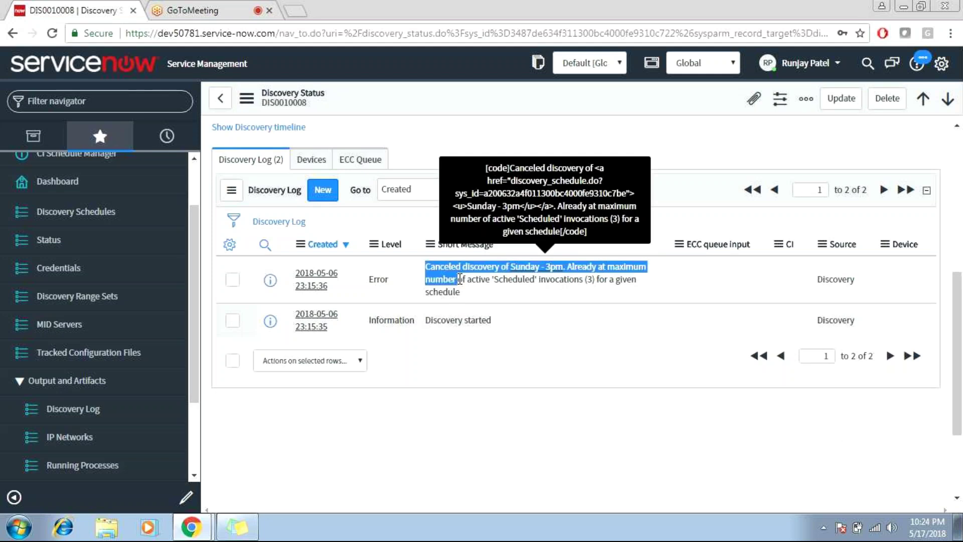
left_click(643, 128)
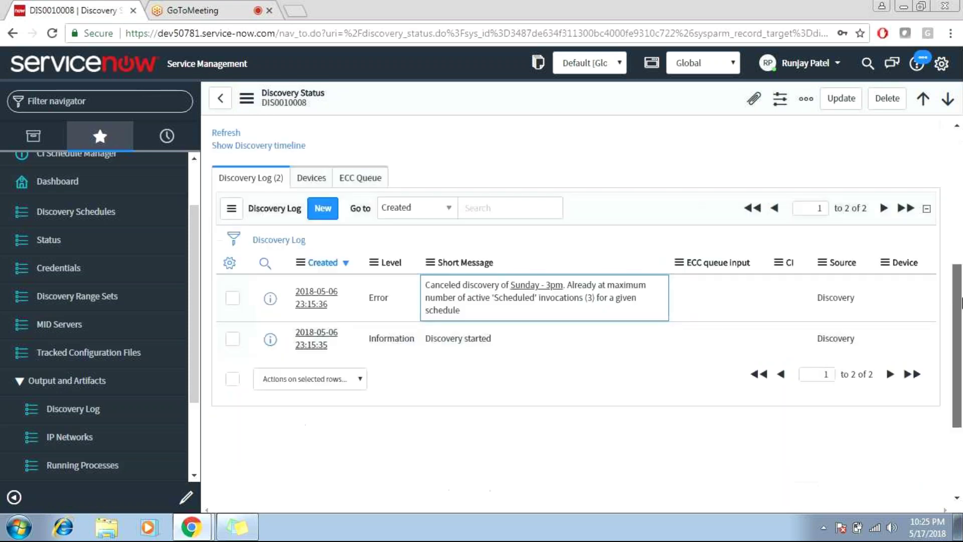
Step: Open the Running Processes list under the Discovery output and artifacts
scroll(196, 377, "down", 2)
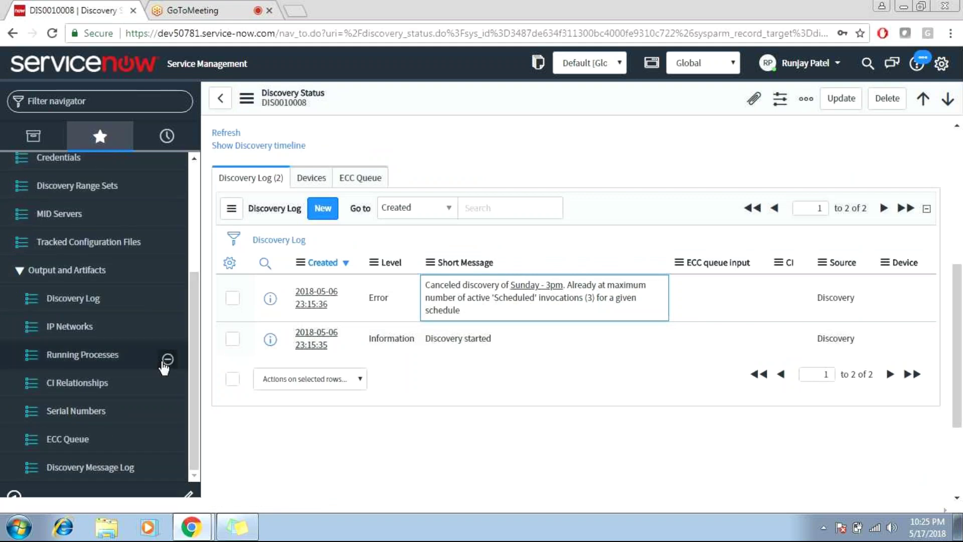
left_click(78, 356)
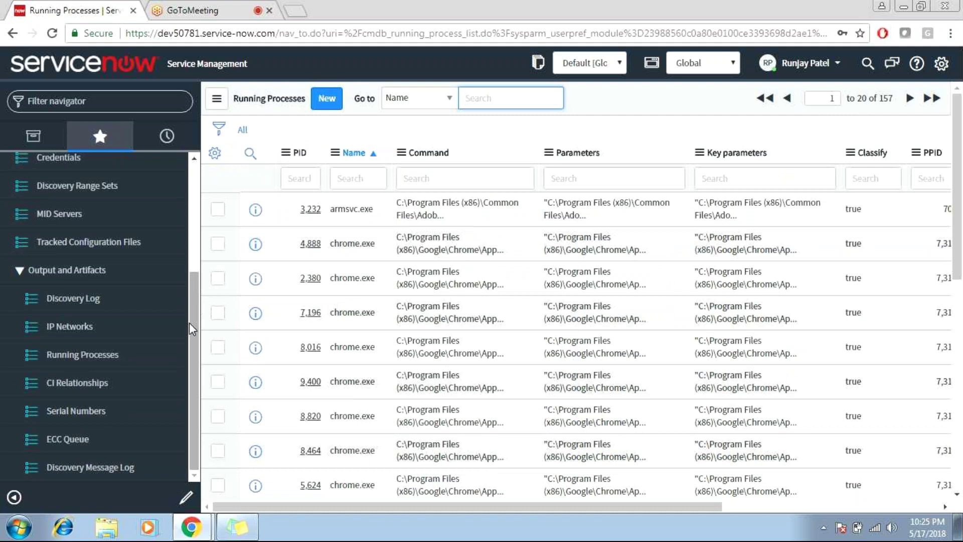
Step: Create a new record in Discovery Schedules and choose Configuration items as what to discover
left_click_drag(192, 330, 194, 197)
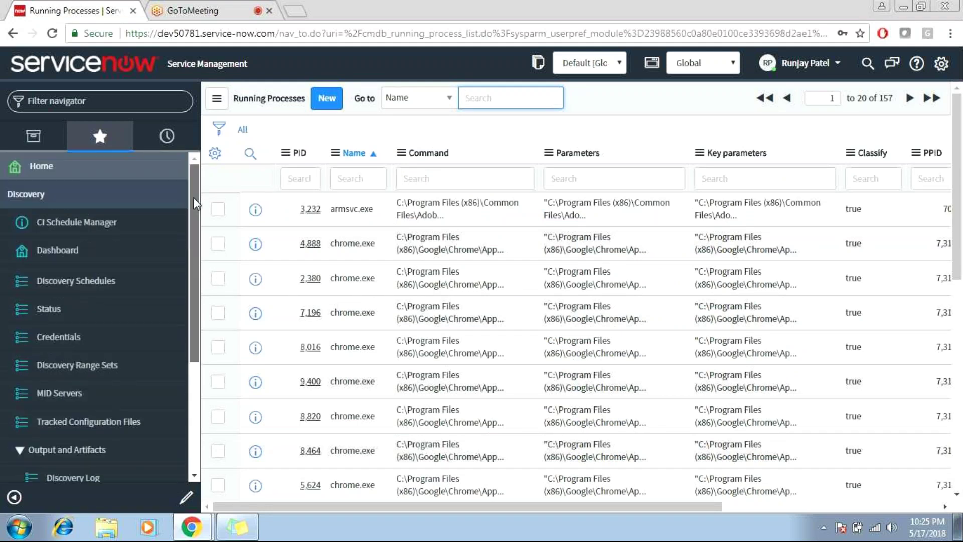
left_click(90, 283)
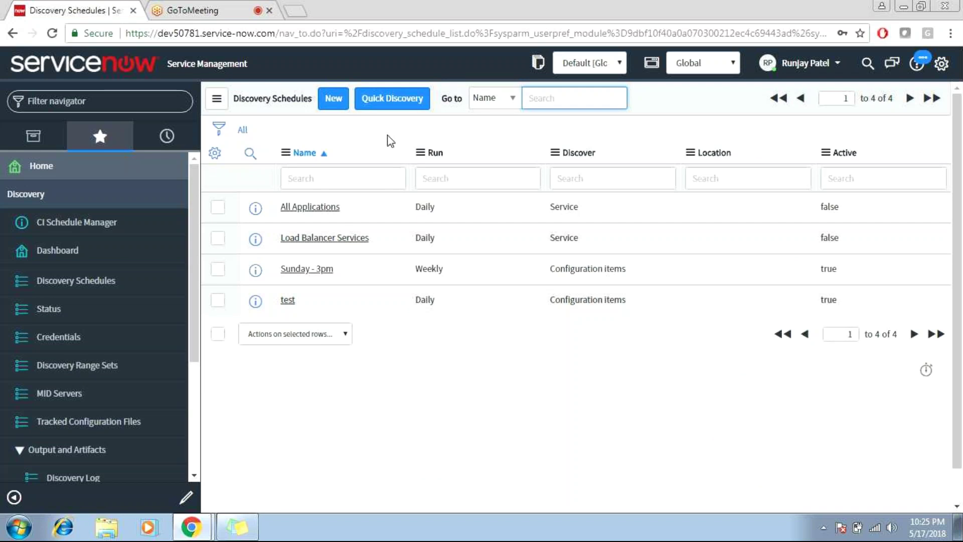
left_click(332, 102)
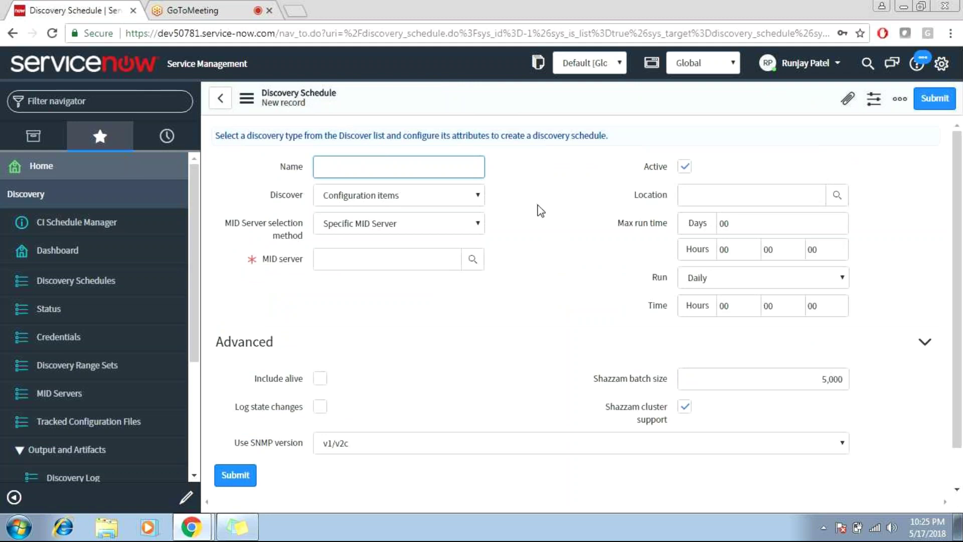
left_click(469, 201)
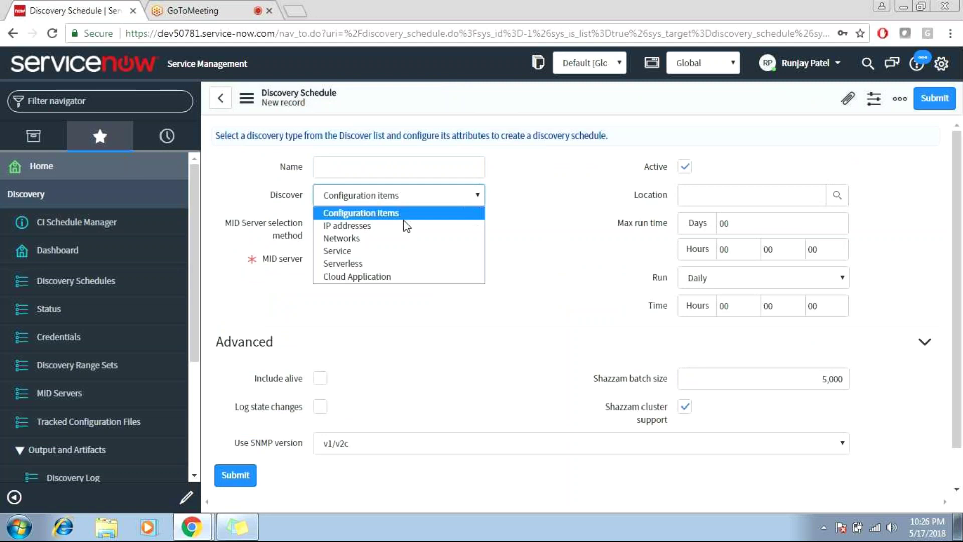
left_click(441, 214)
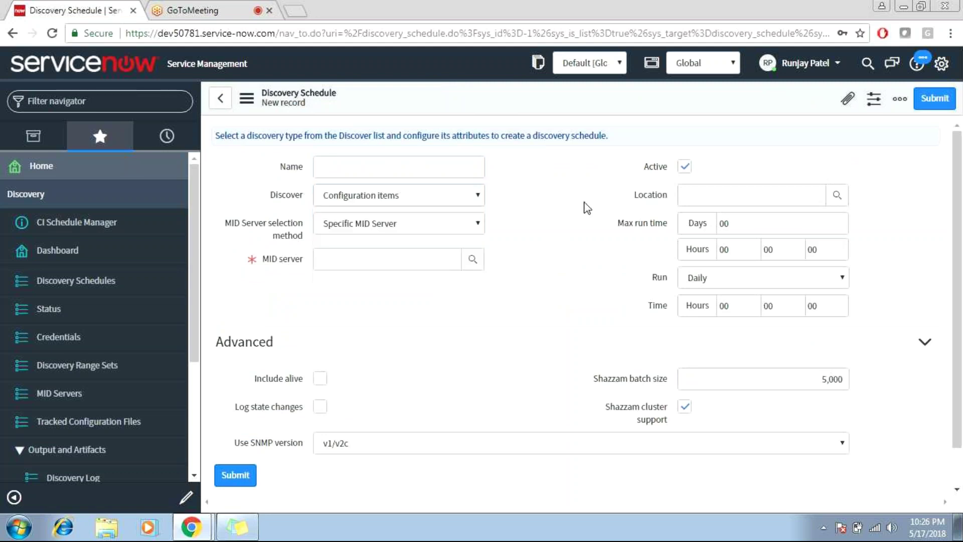
Step: Keep Specific MID Server as the new schedule's MID server selection method and assign MID-1 as its MID server
left_click(445, 226)
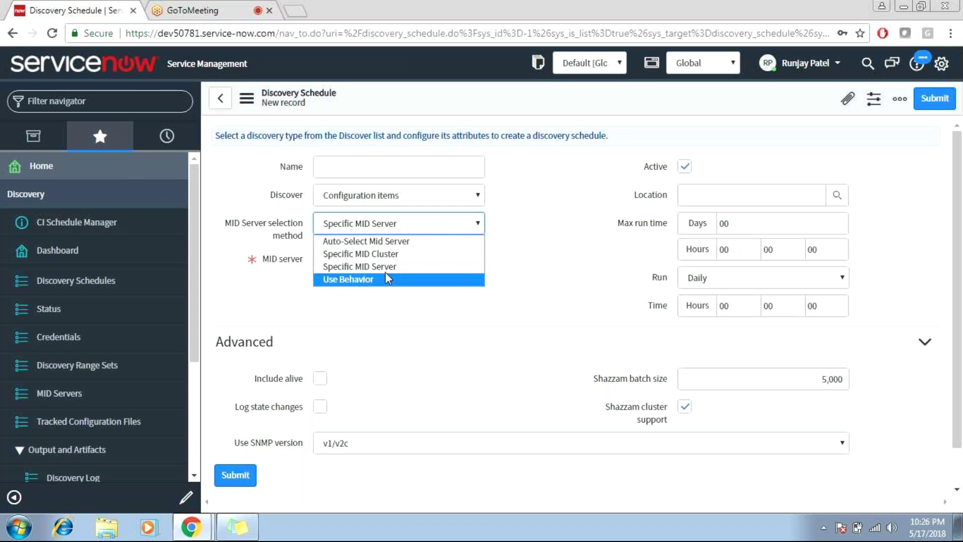
left_click(399, 266)
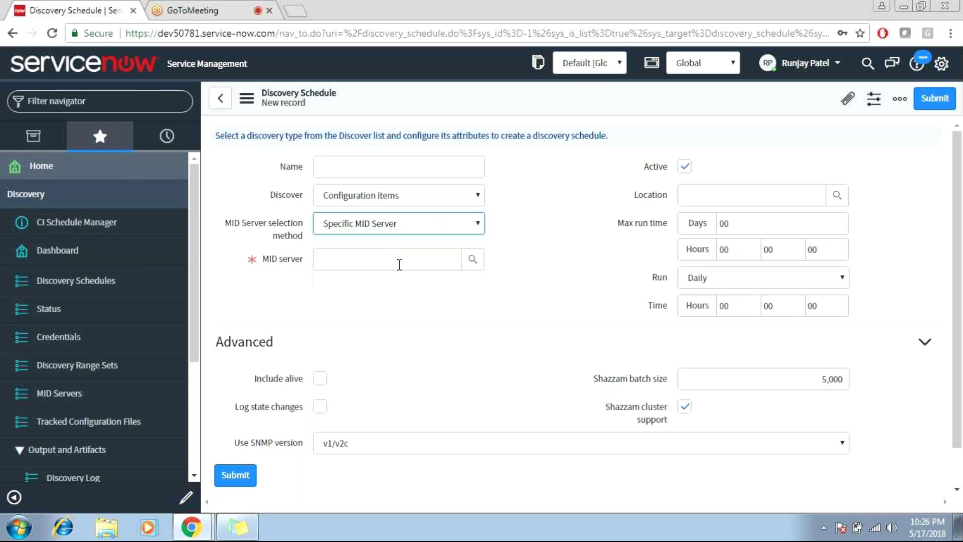
left_click(399, 265)
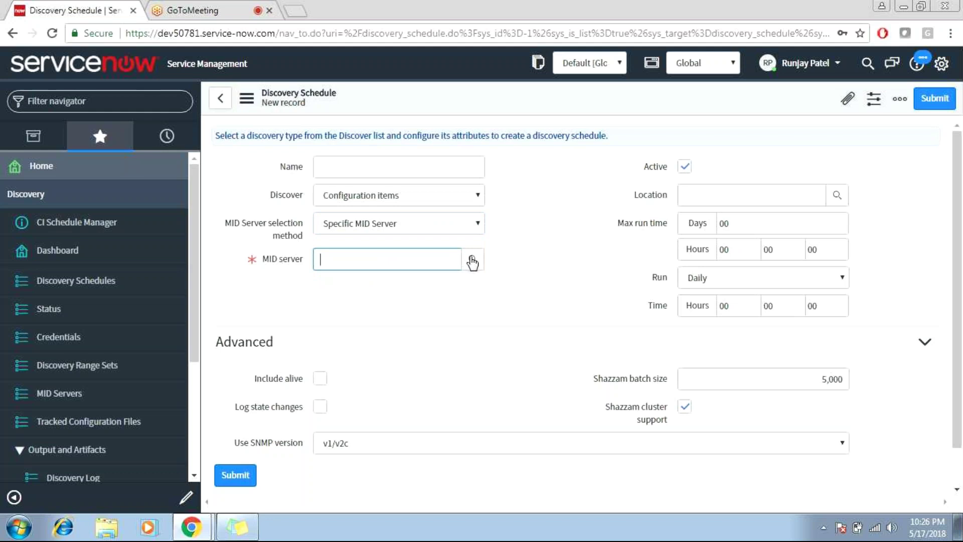
left_click(472, 261)
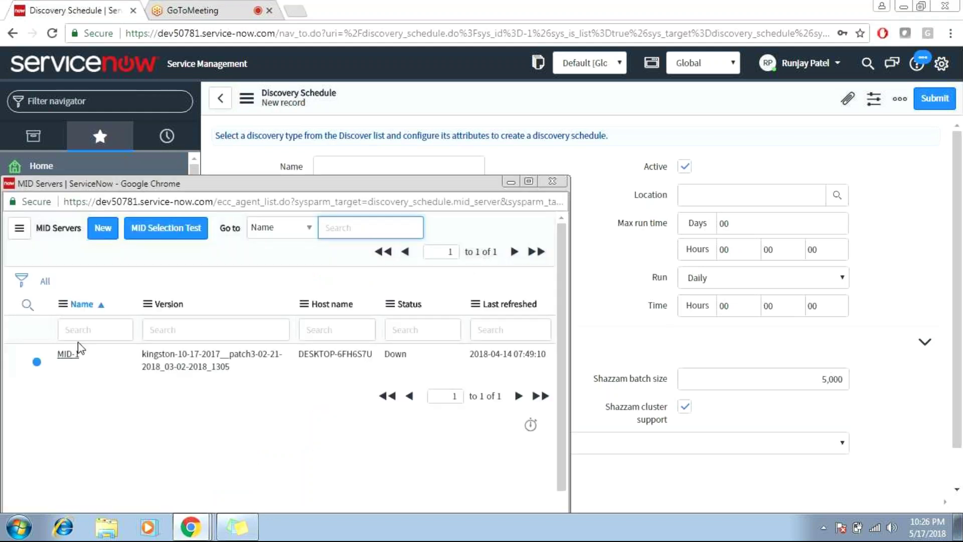
left_click(75, 353)
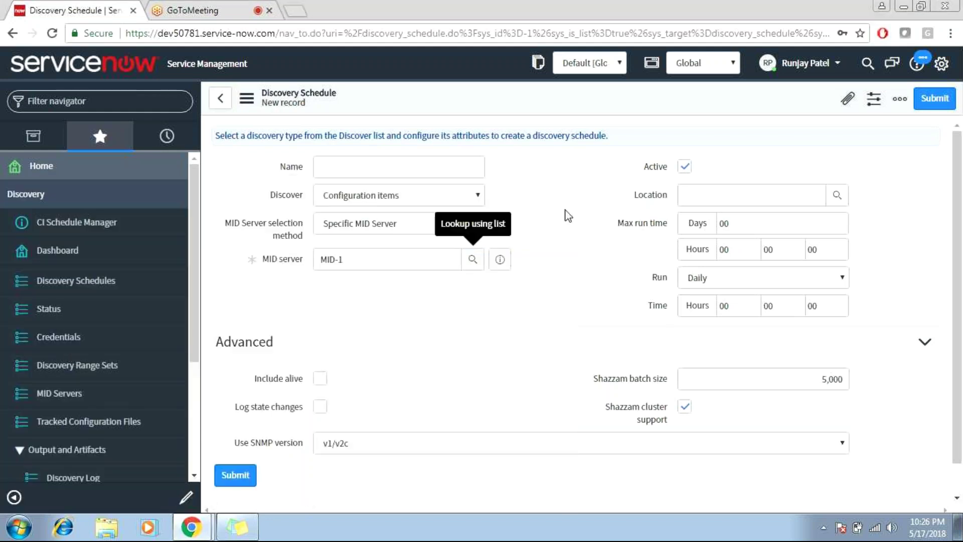
Step: Examine the new schedule's Location and Max run time fields, the available Run frequencies and the advanced settings
left_click(796, 195)
left_click(807, 196)
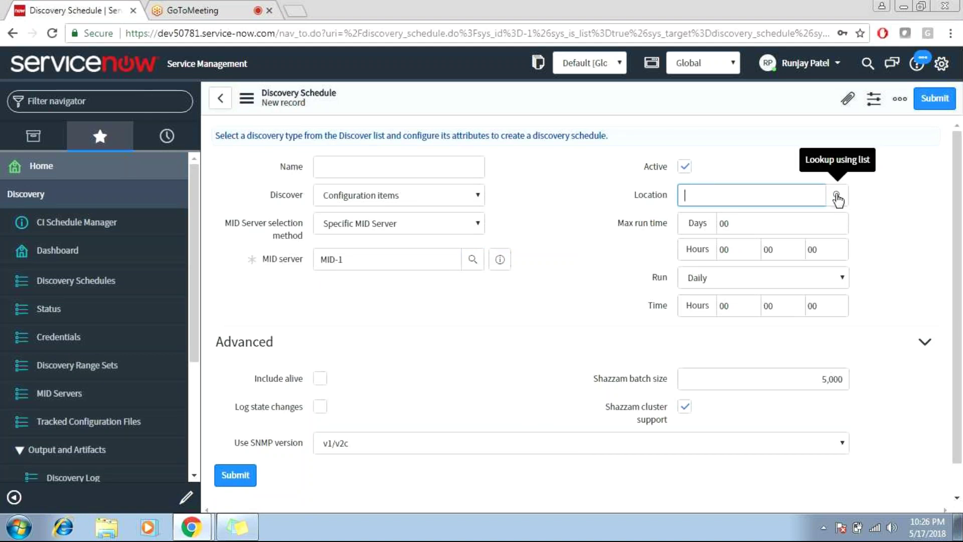
left_click(556, 163)
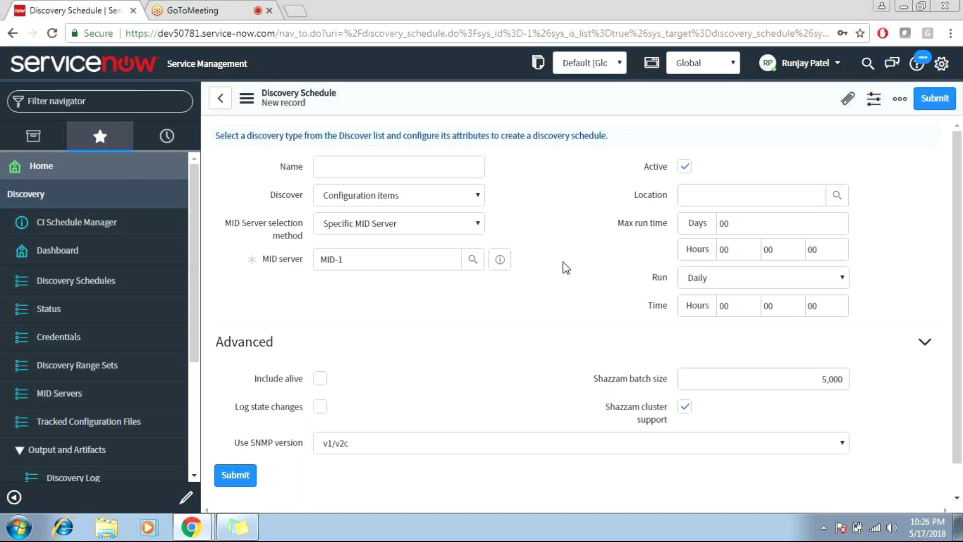
left_click(718, 202)
left_click(707, 228)
left_click(702, 226)
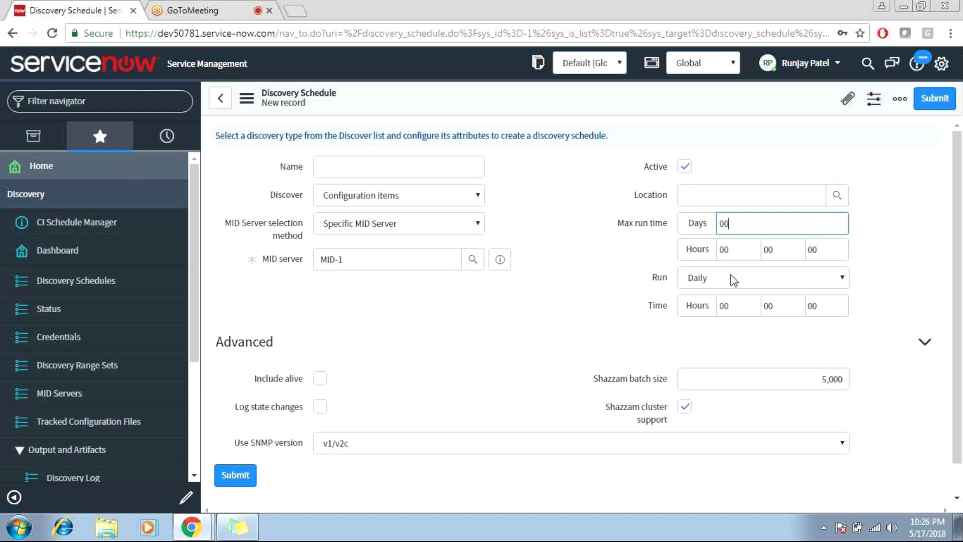
left_click(752, 279)
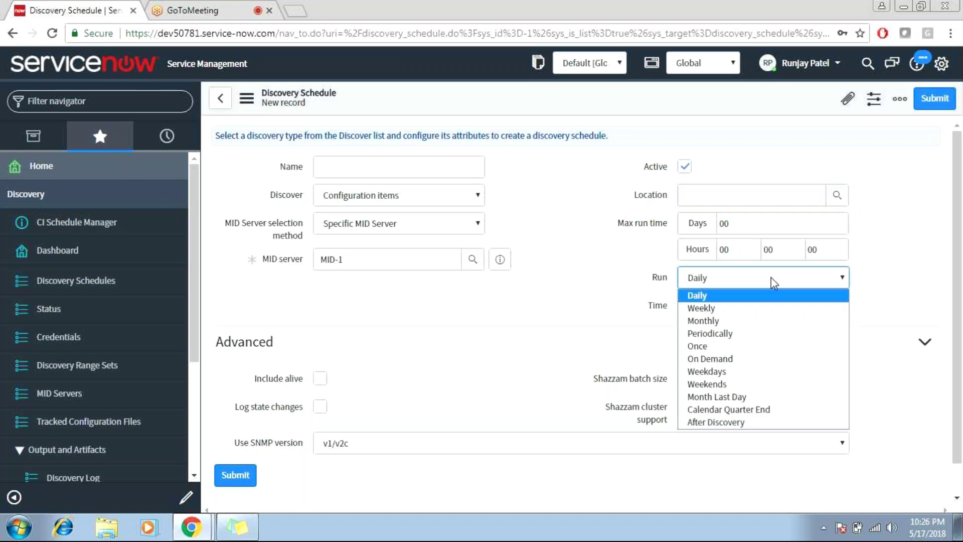
left_click(622, 322)
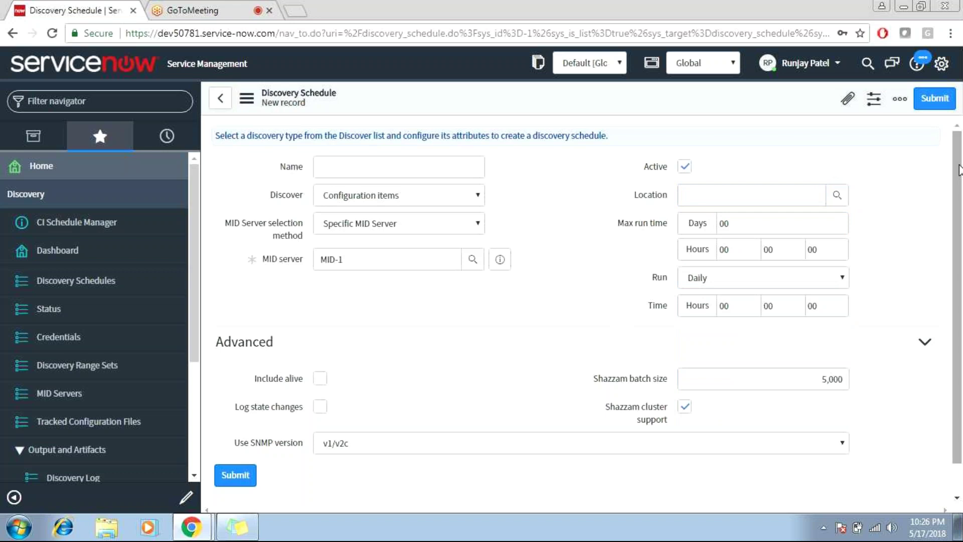
scroll(959, 171, "down", 1)
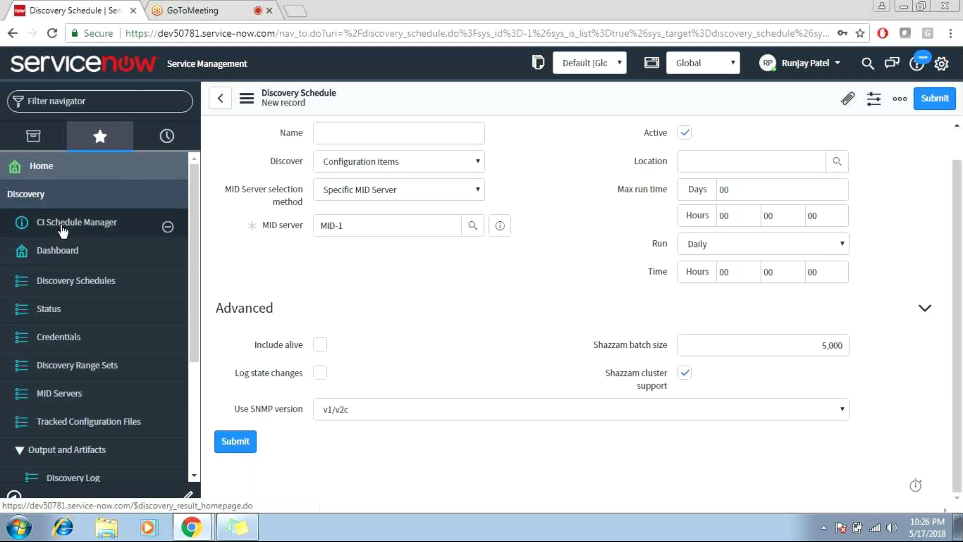
Step: Open the Quick Discovery dialog from the Discovery Schedules list, review its target IP and MID server fields, and cancel it
left_click(81, 284)
left_click(547, 111)
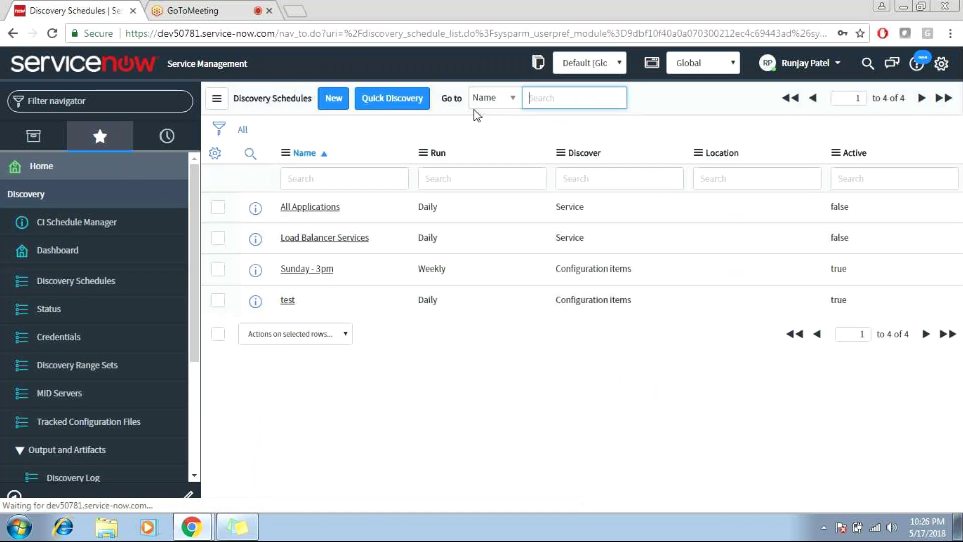
left_click(391, 100)
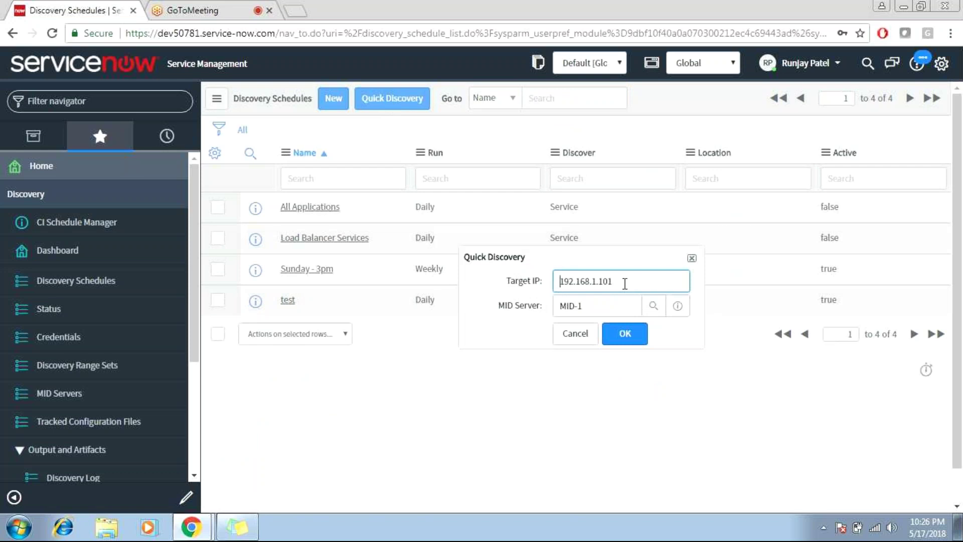
left_click_drag(625, 283, 517, 278)
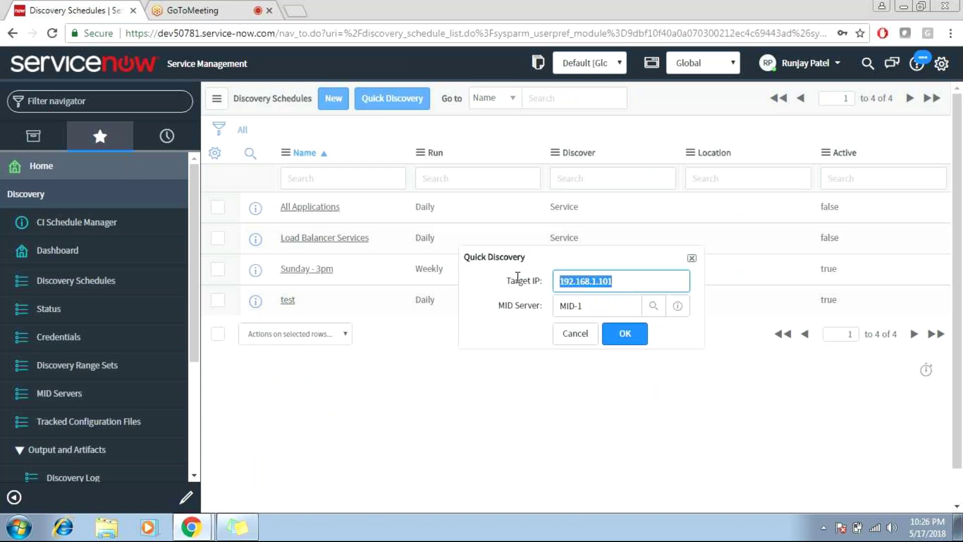
left_click(618, 282)
left_click(613, 307)
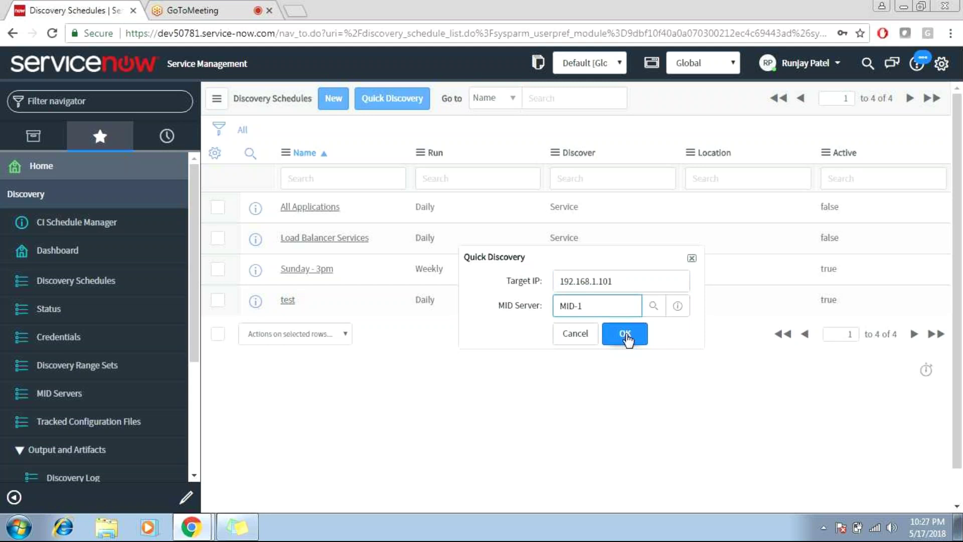
left_click_drag(613, 281, 558, 281)
left_click(583, 334)
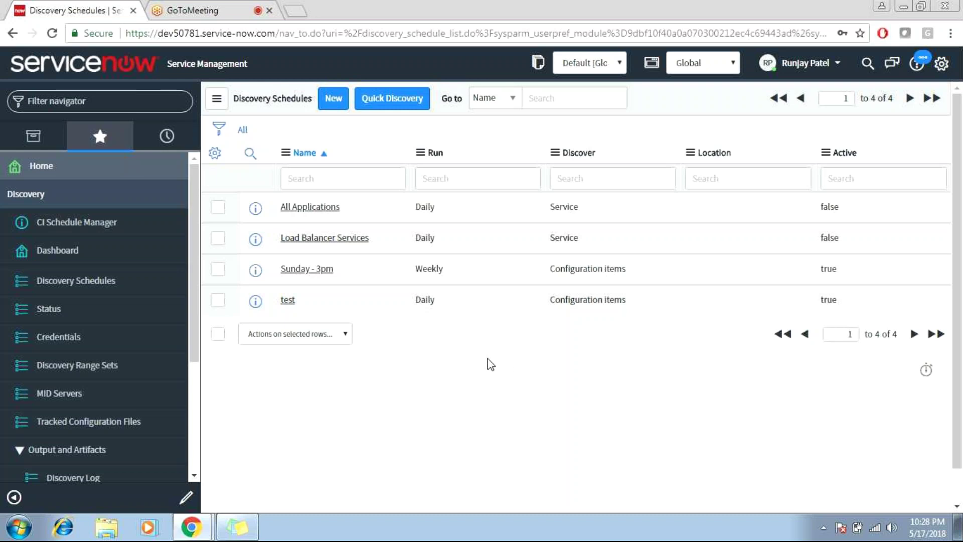
Step: Show all applications in the navigator and filter them by "cmdb"
left_click_drag(191, 241, 187, 374)
scroll(189, 375, "up", 4)
left_click(58, 124)
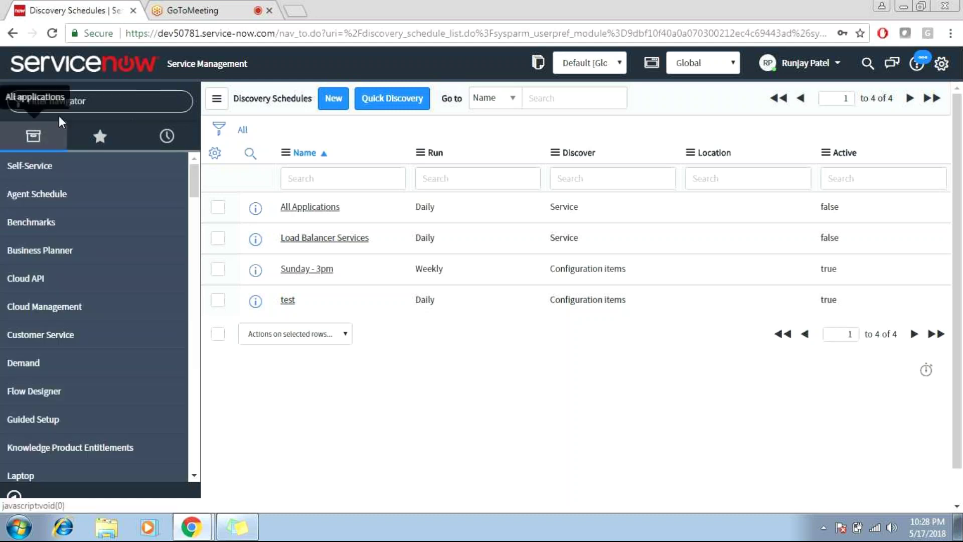
type("cm")
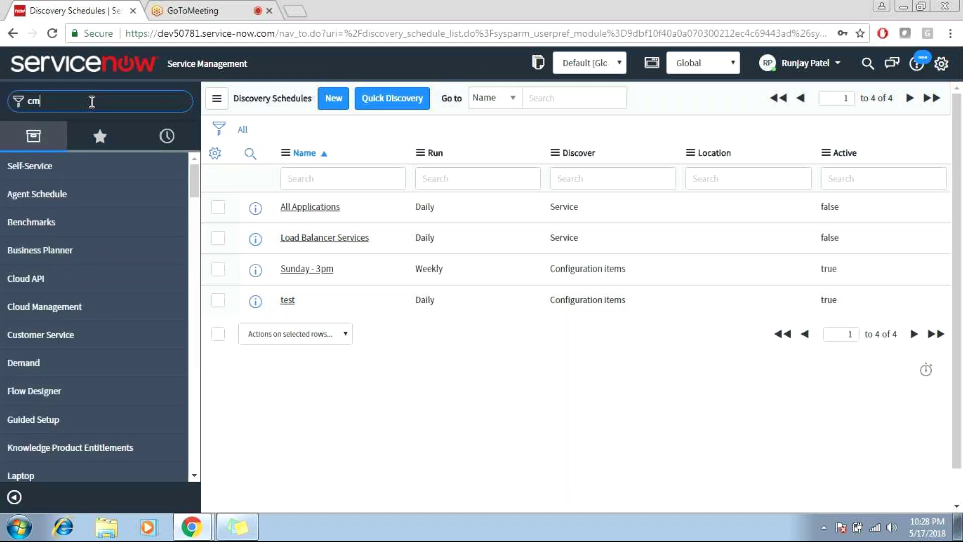
type("db")
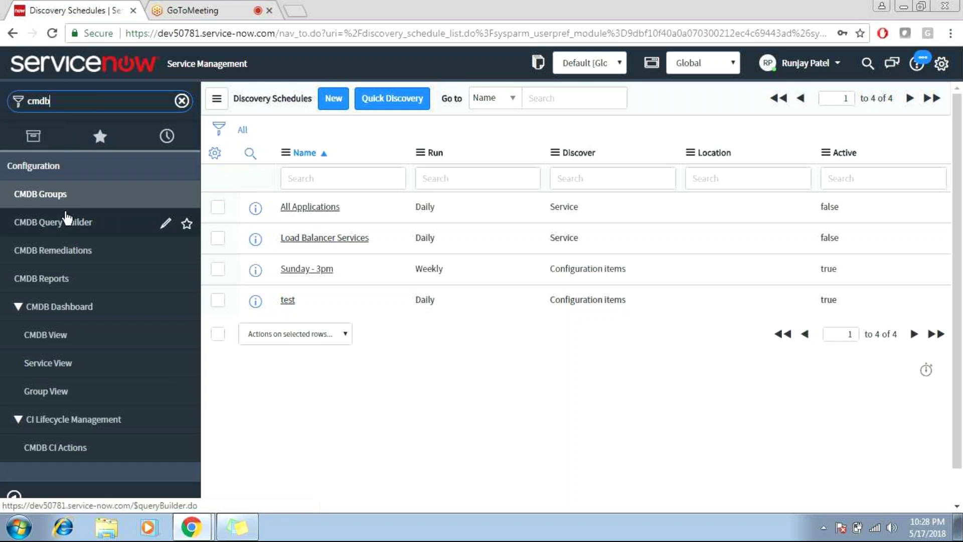
Step: Replace the navigator filter with "configuration" to find the Configuration modules
left_click_drag(53, 100, 2, 107)
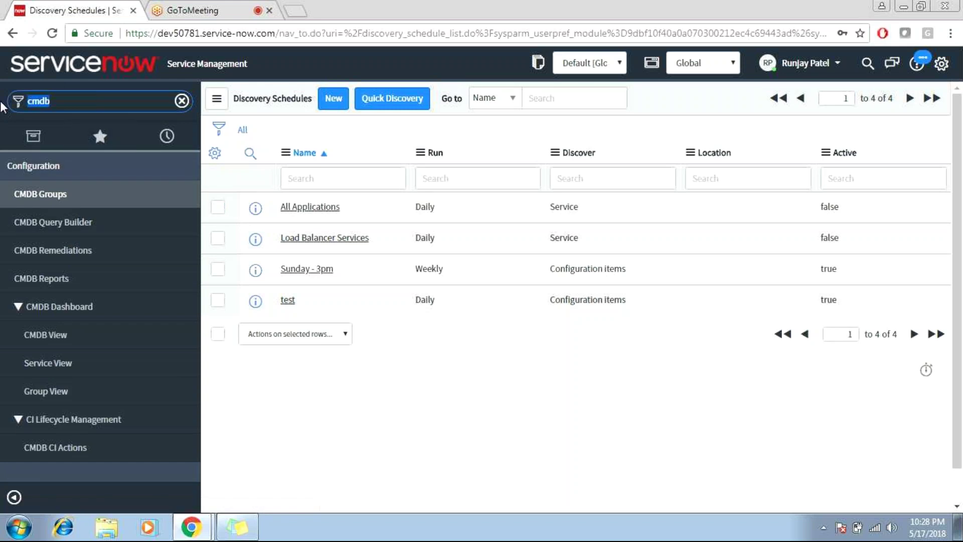
type("configurat")
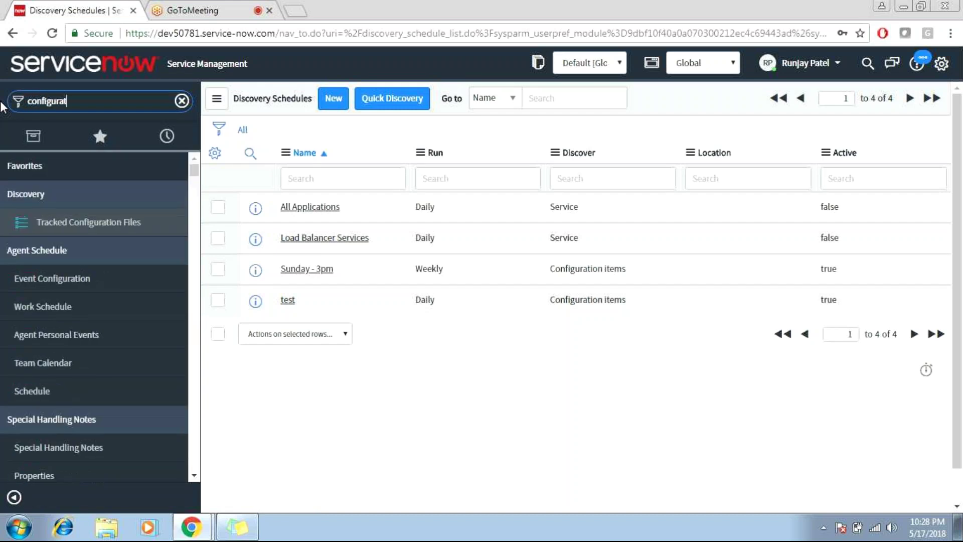
type("ion")
left_click(182, 102)
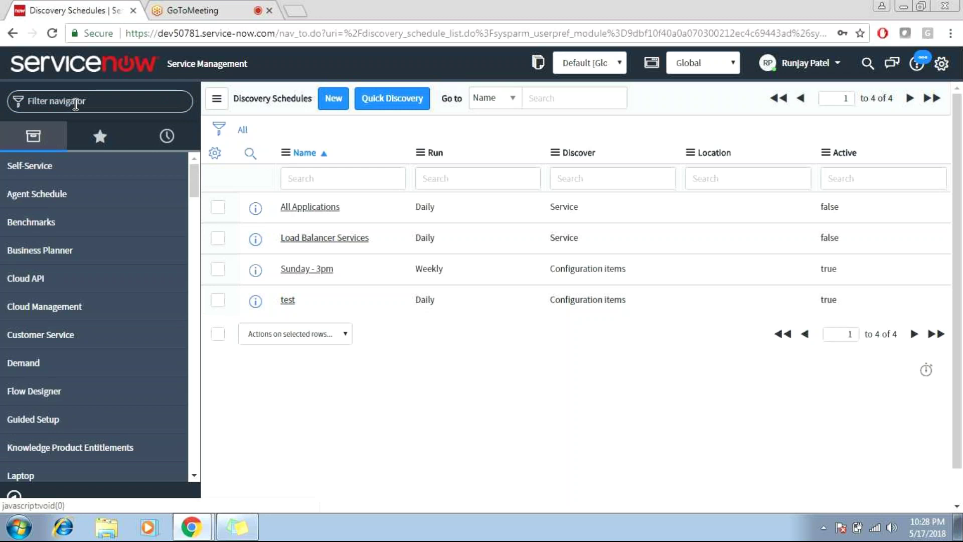
type("co")
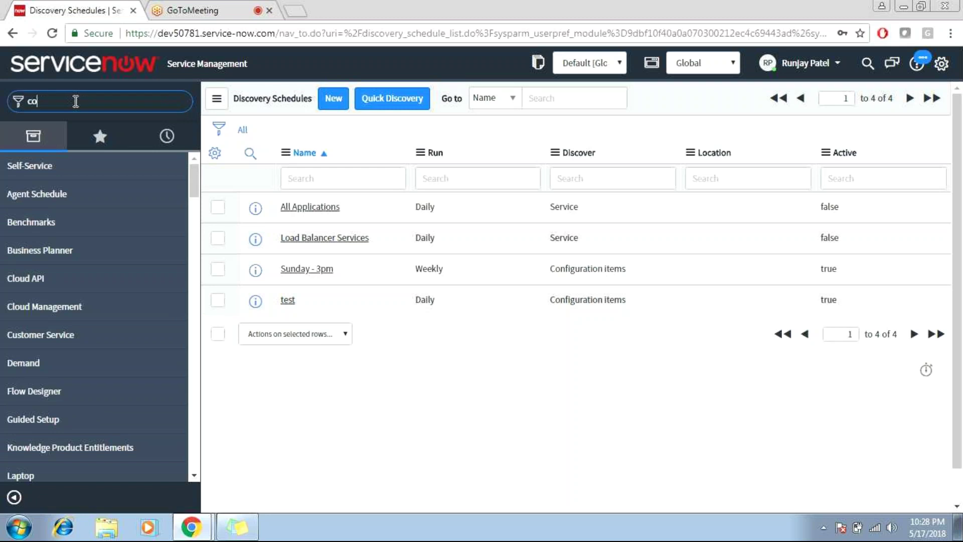
type("nfigu")
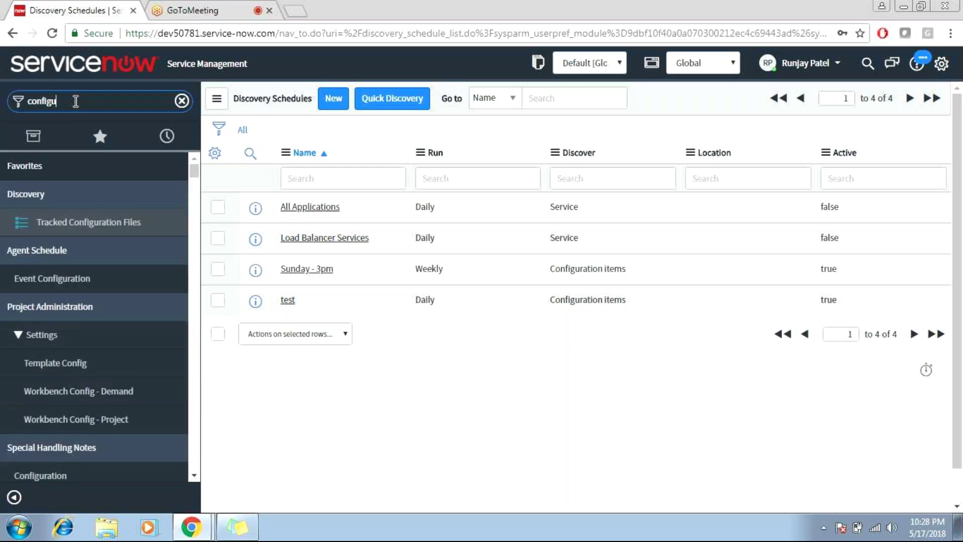
type("ratio")
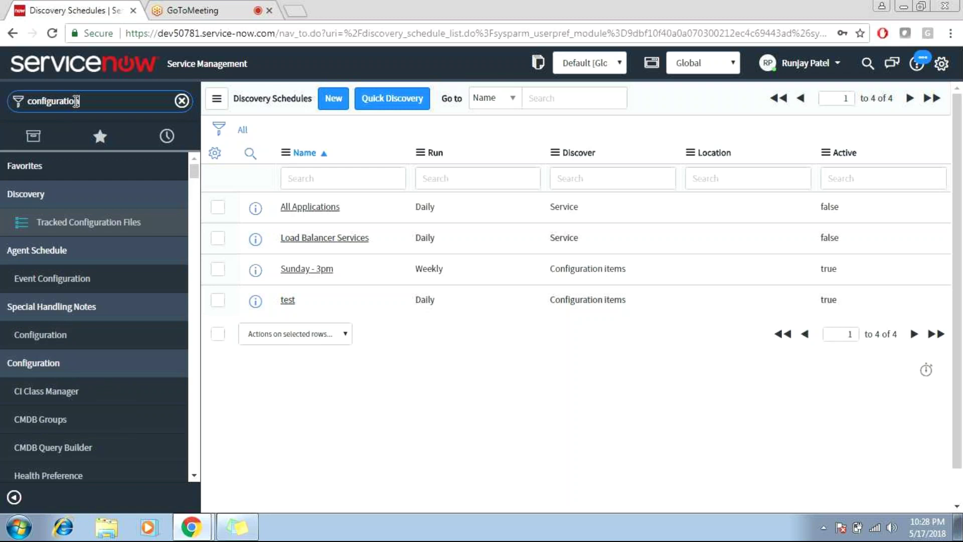
type("n")
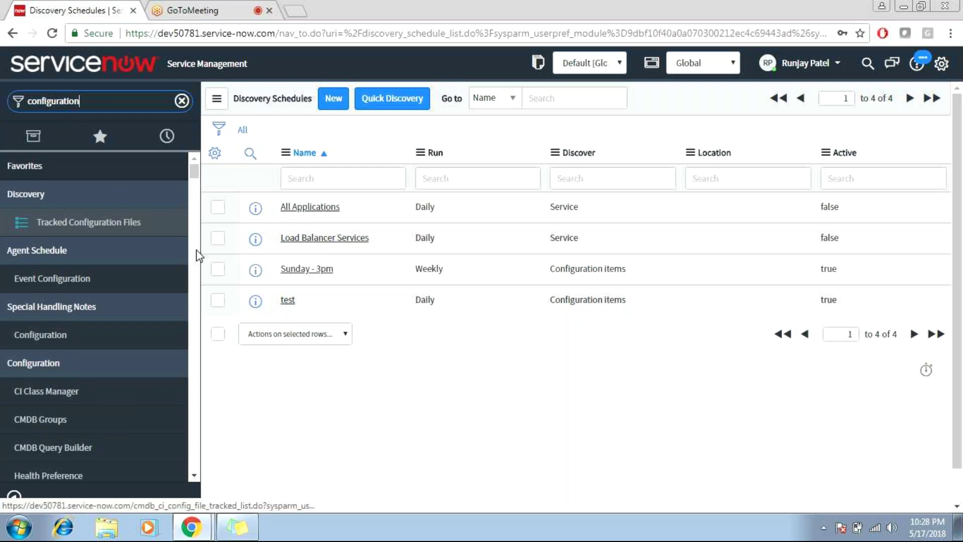
Step: Open CI Class Manager from the Configuration application and display its CI class hierarchy
left_click(59, 394)
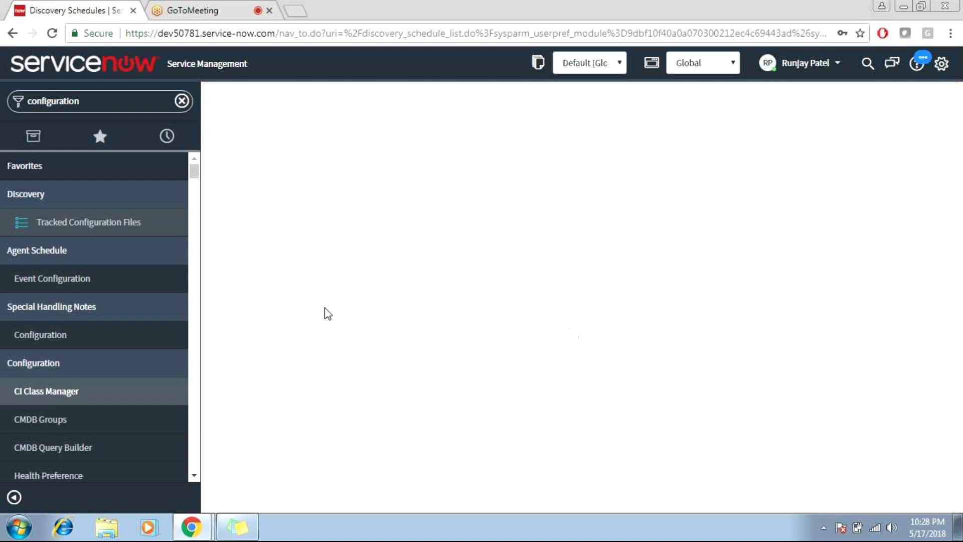
mouse_move(172, 346)
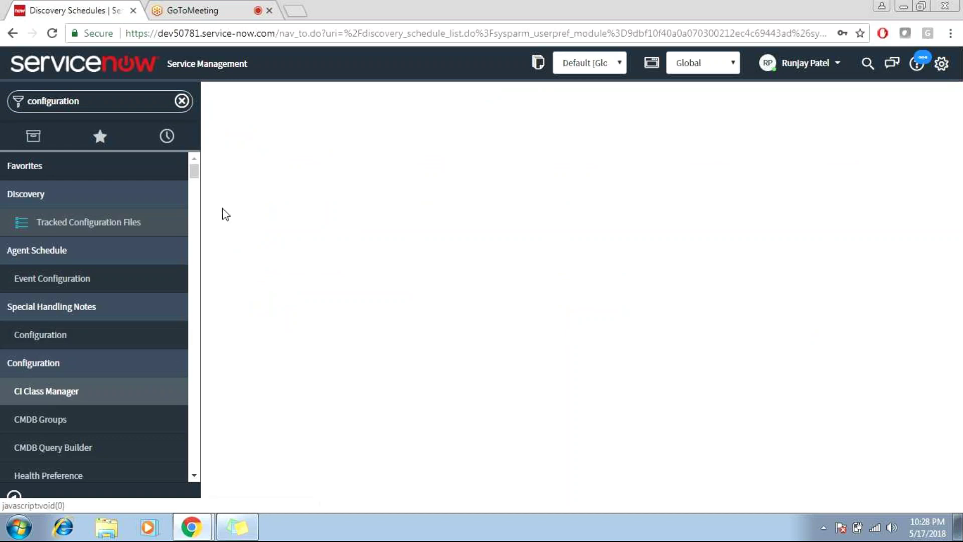
left_click(53, 400)
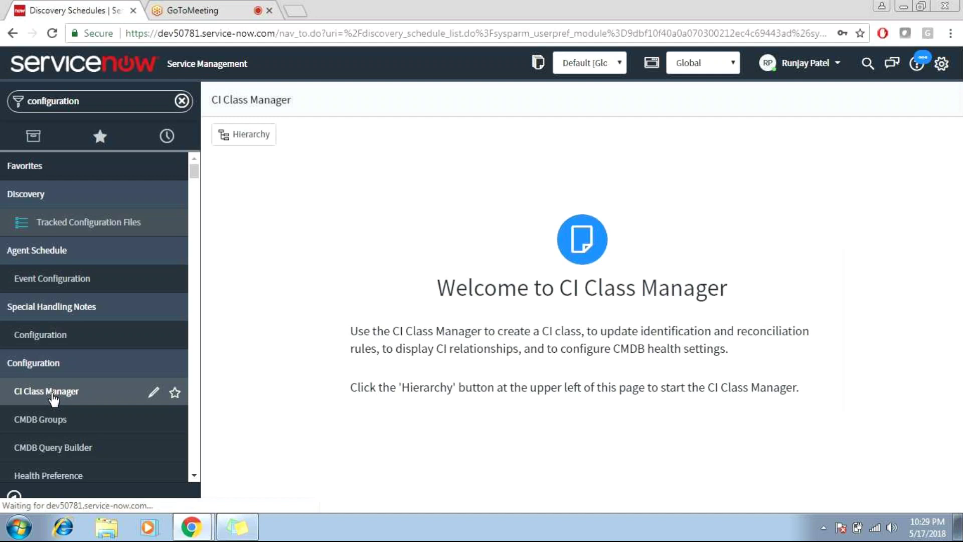
left_click(242, 139)
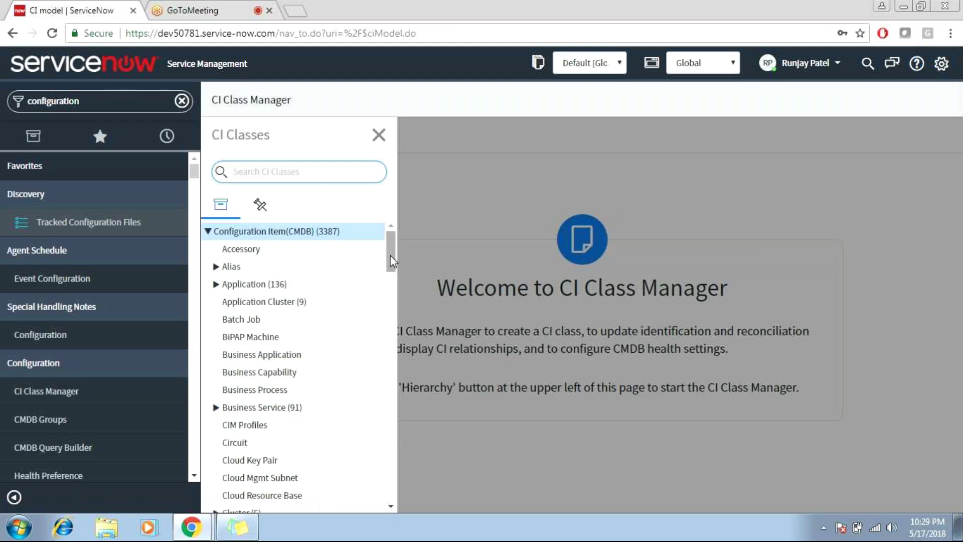
Step: Collapse the Configuration Item(CMDB) root class in the hierarchy and expand it again
mouse_move(390, 254)
left_mouse_down()
mouse_move(391, 264)
mouse_move(390, 249)
left_mouse_up()
mouse_move(251, 231)
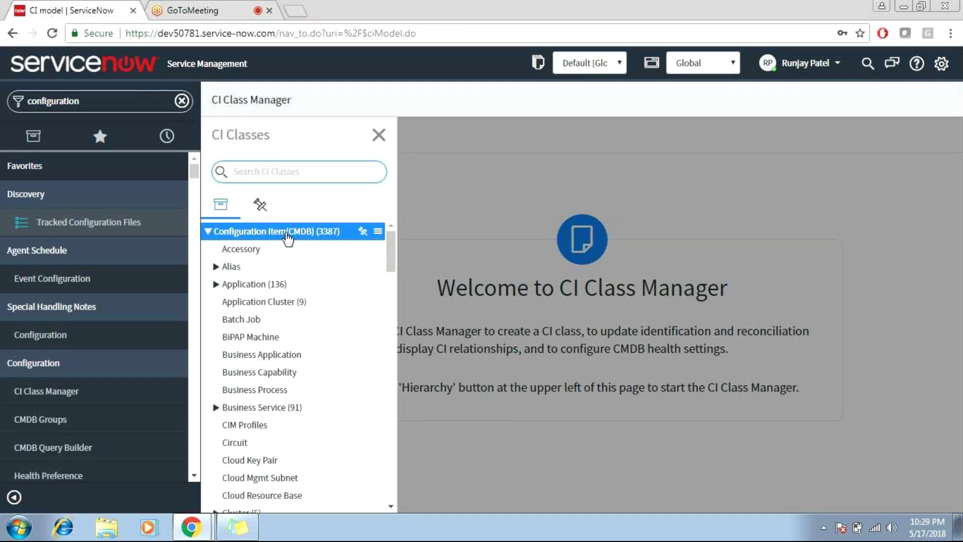
left_click(208, 232)
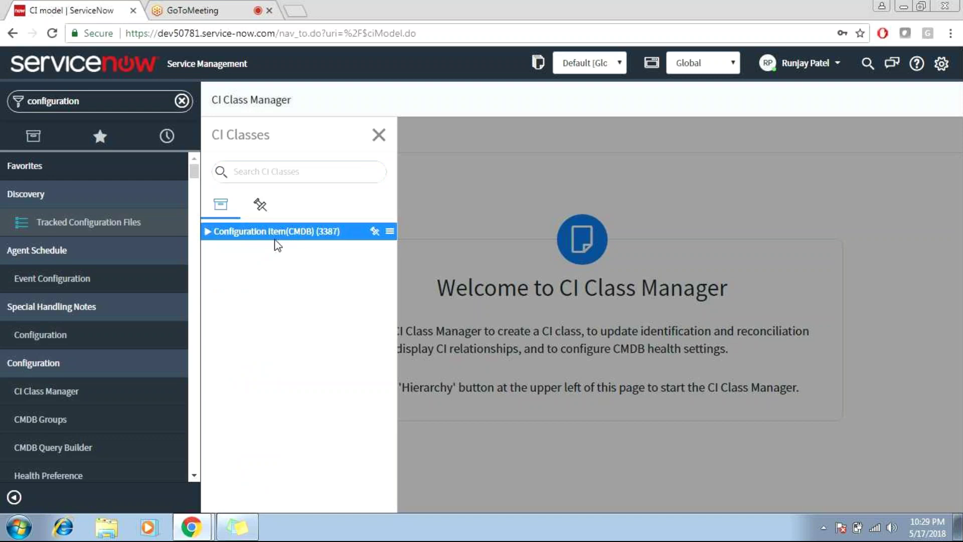
left_click(207, 231)
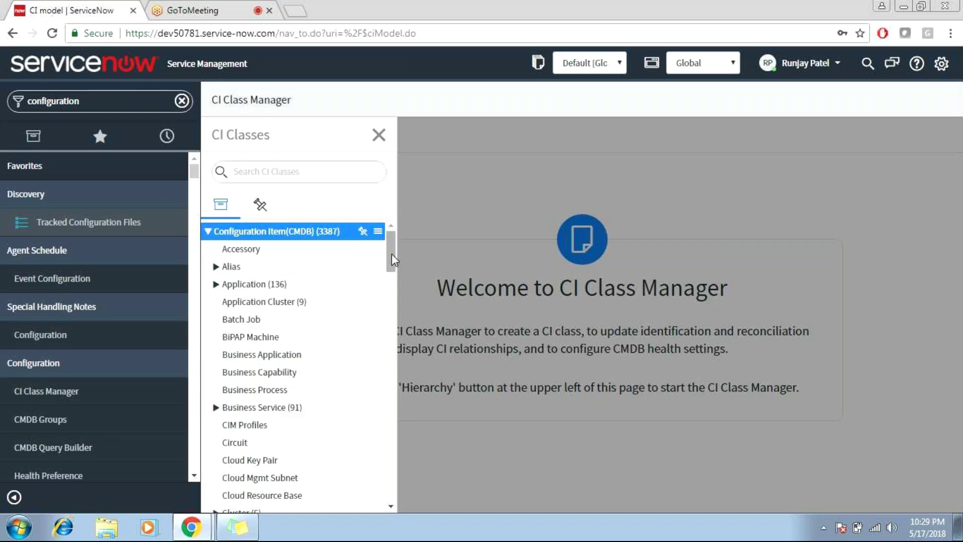
Step: Browse the CI classes under Configuration Item(CMDB) and expand the Hardware class
left_click_drag(394, 256, 392, 294)
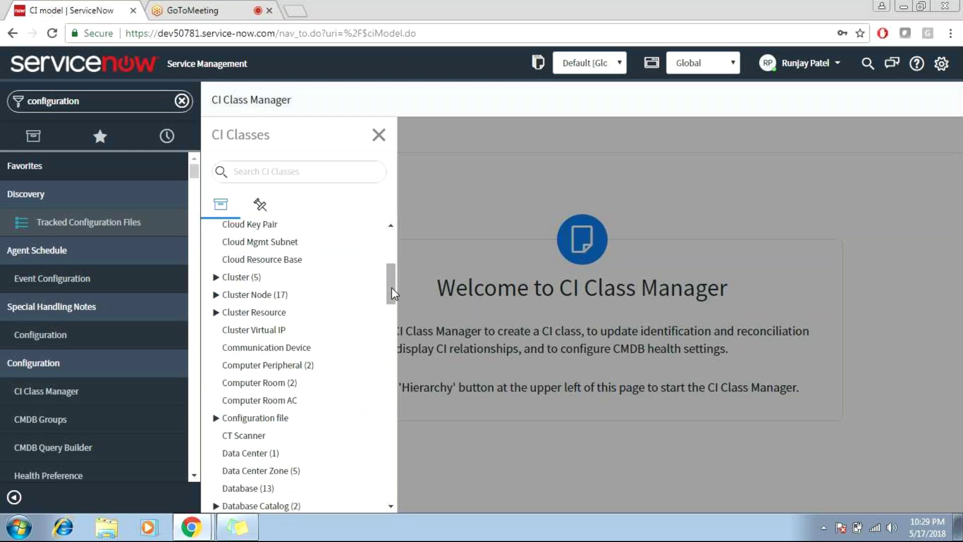
left_click_drag(392, 291, 390, 304)
left_click(303, 296)
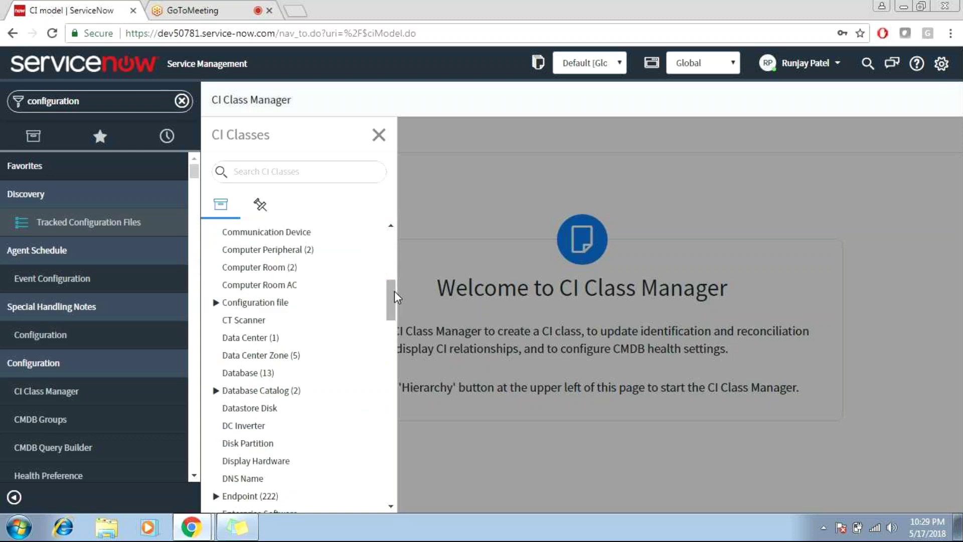
left_click_drag(394, 292, 395, 329)
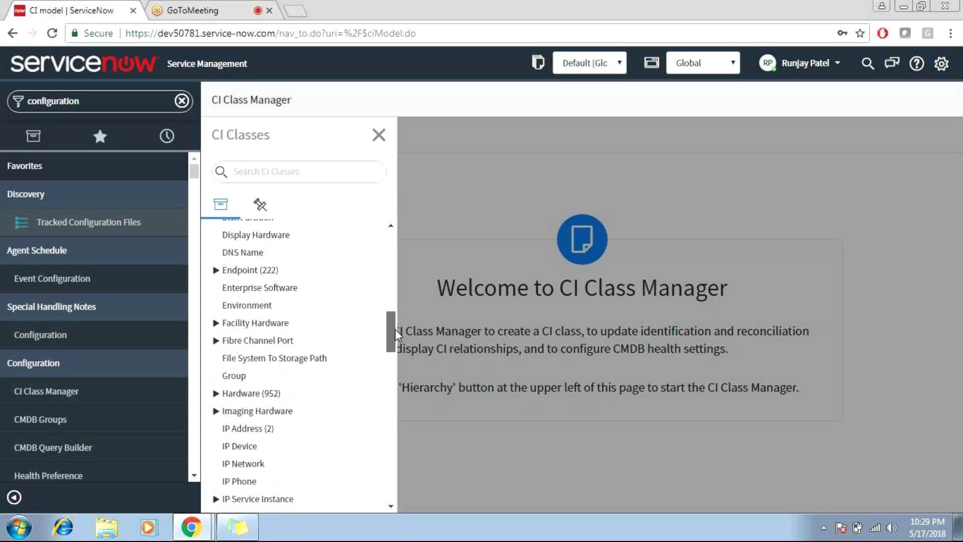
left_click(215, 393)
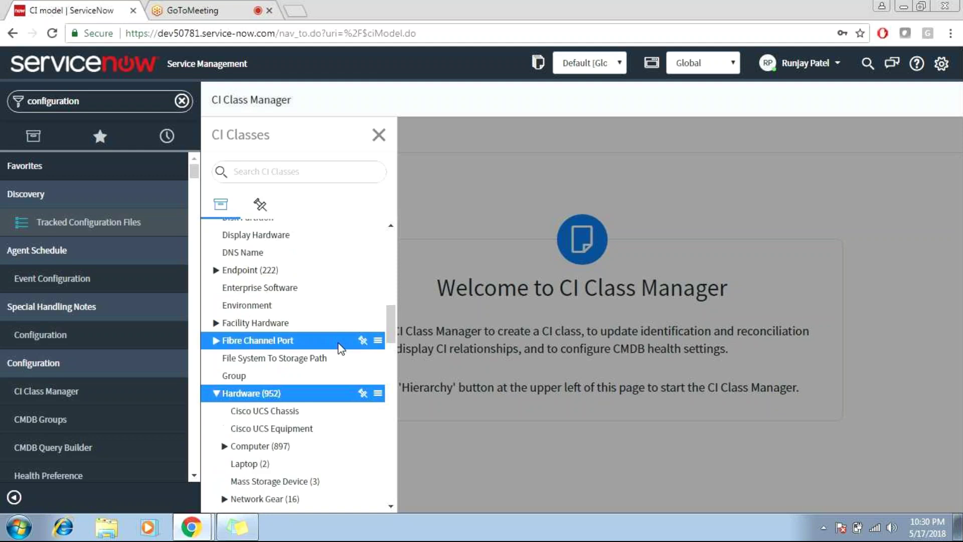
Step: Expand the Computer class under Hardware and open its Personal Computer subclass
left_click_drag(392, 324, 394, 340)
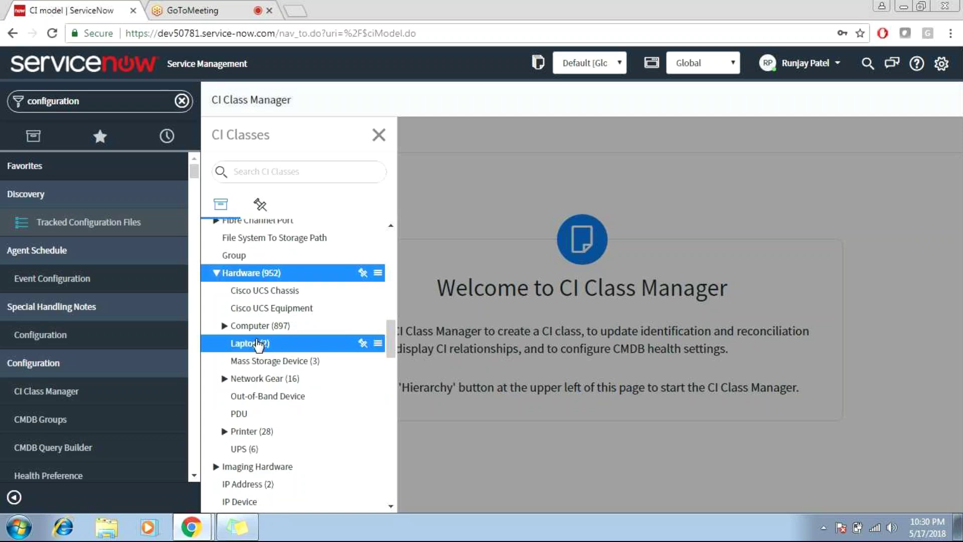
left_click(223, 326)
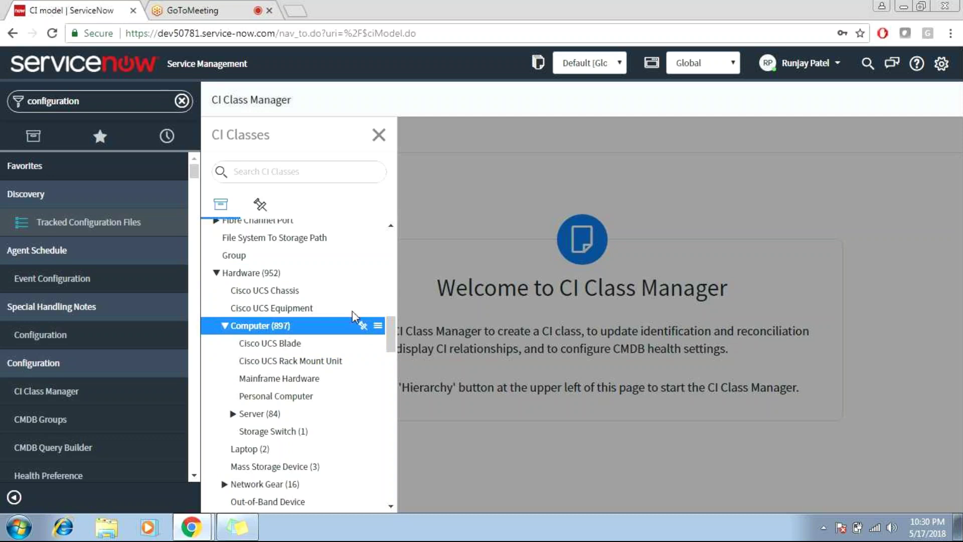
left_click_drag(392, 327, 393, 336)
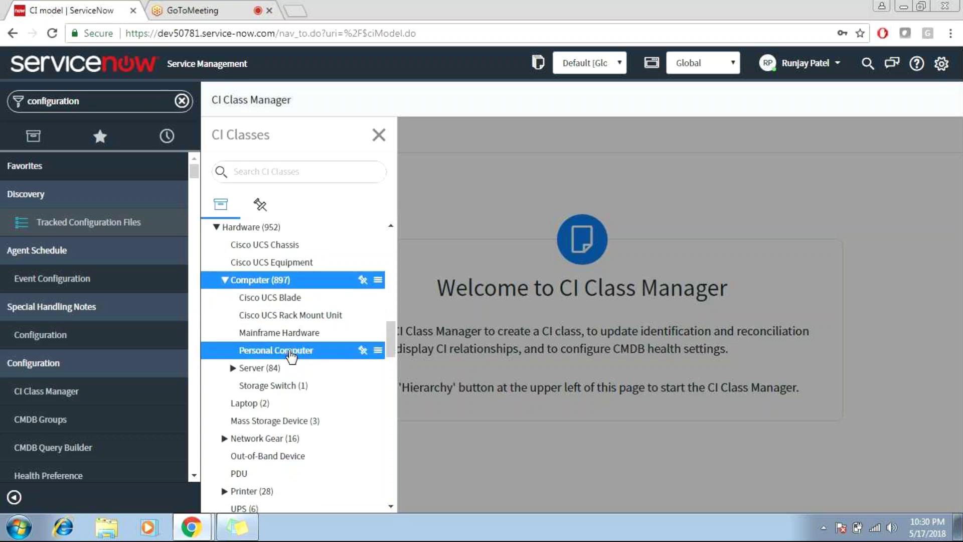
left_click(291, 355)
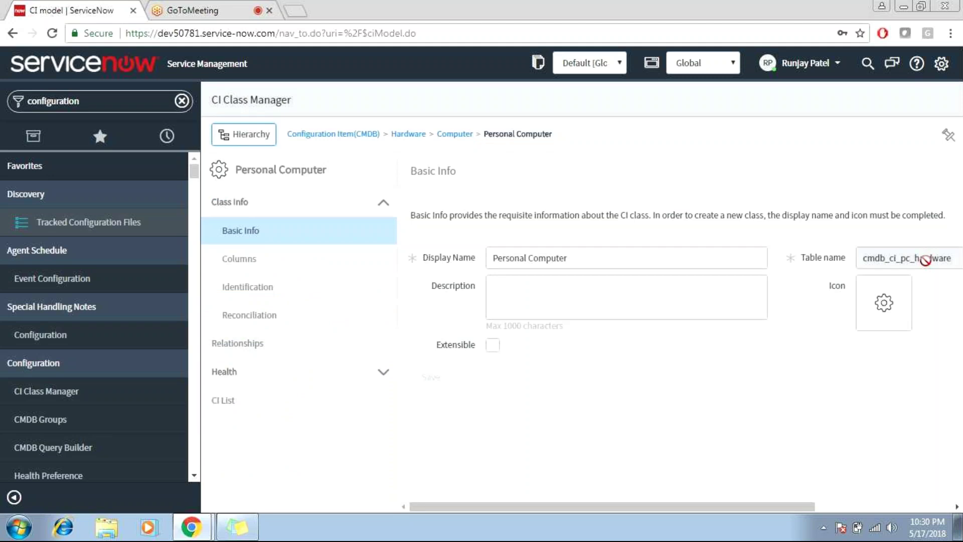
Step: Highlight the table name and display name in the Personal Computer class's basic info for review
left_click(958, 258)
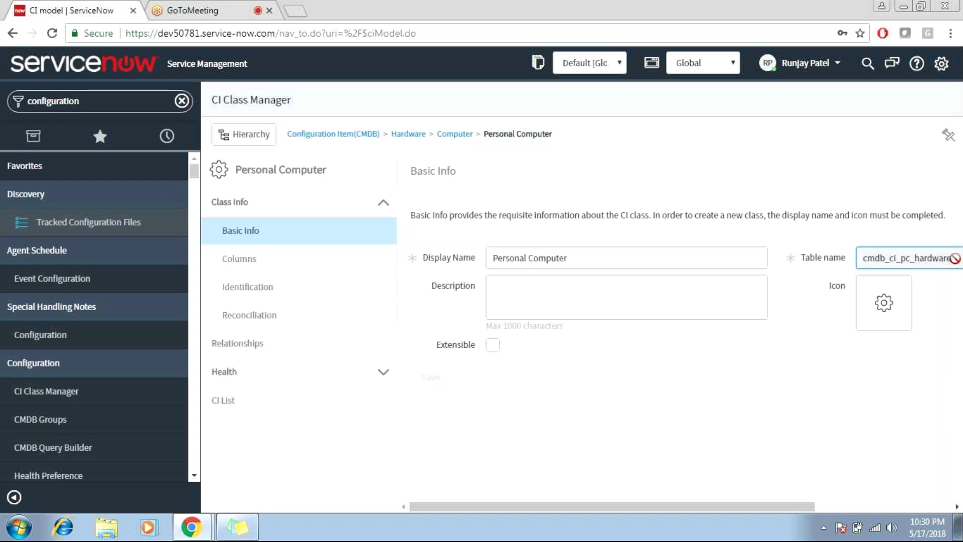
left_click_drag(942, 261, 861, 258)
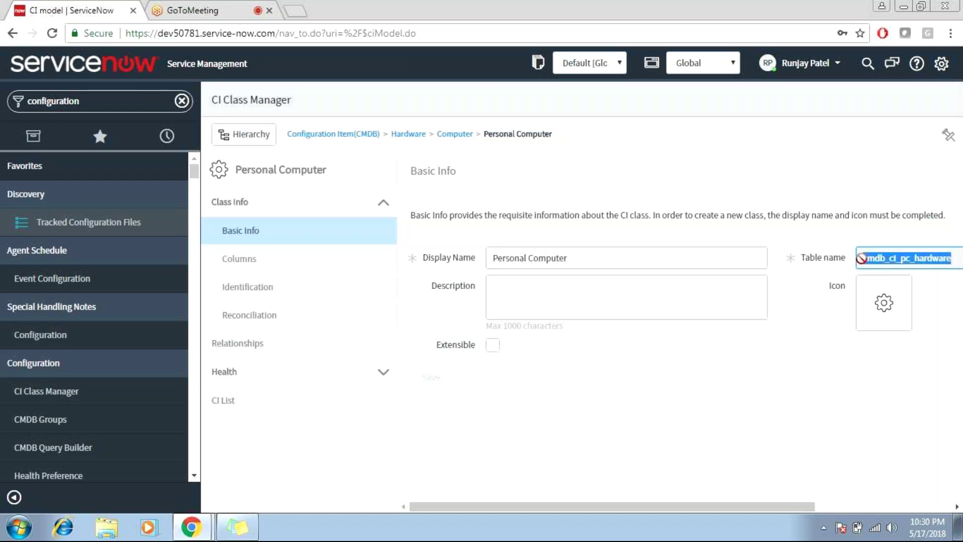
left_click(595, 258)
key("ctrl+a")
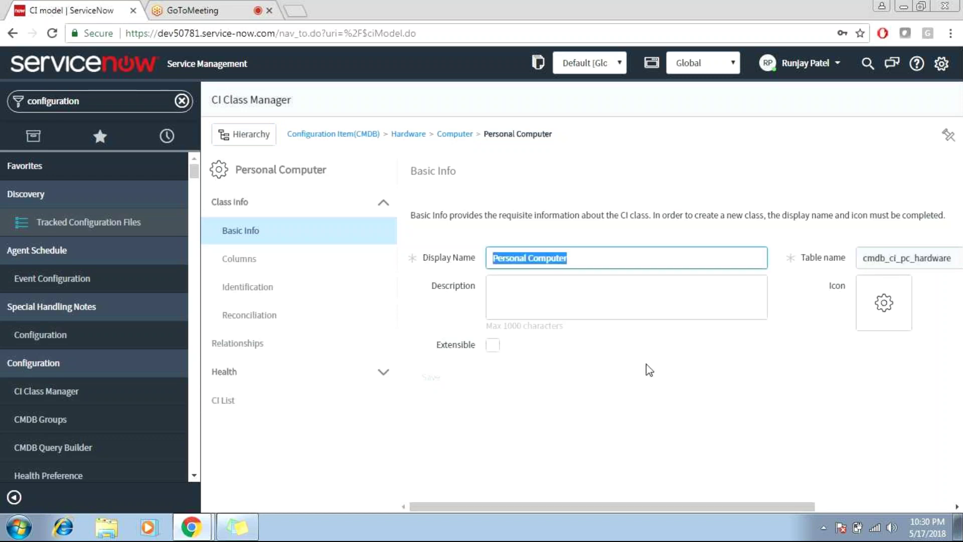
Step: Show the Personal Computer class's columns and examine the full list of derived and added attributes
left_click(253, 255)
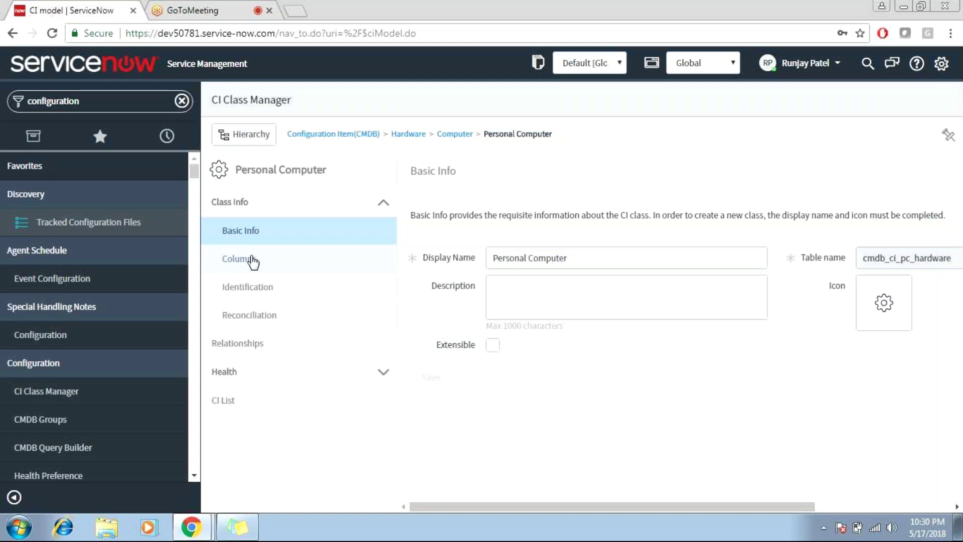
left_click(253, 260)
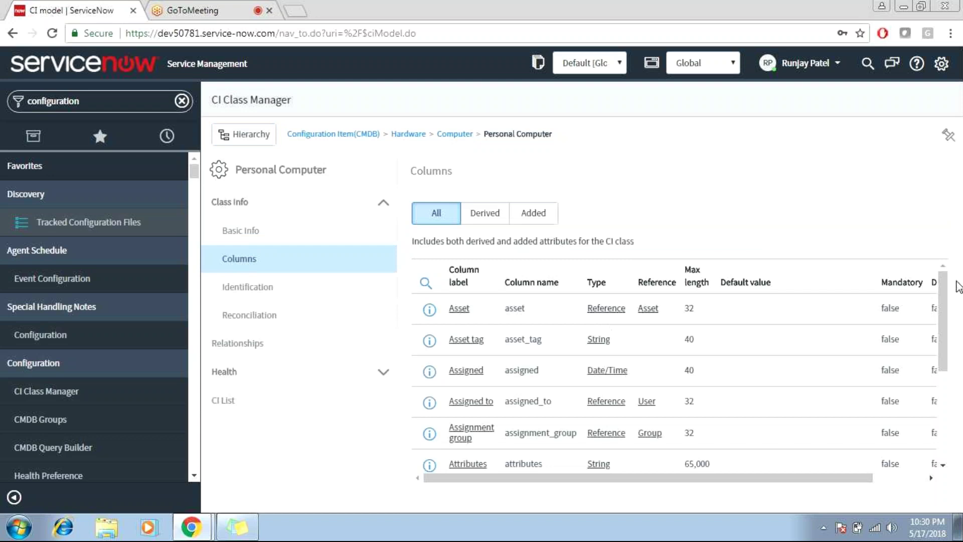
mouse_move(950, 308)
left_mouse_down()
mouse_move(948, 396)
mouse_move(947, 293)
left_mouse_up()
left_click_drag(943, 363, 943, 445)
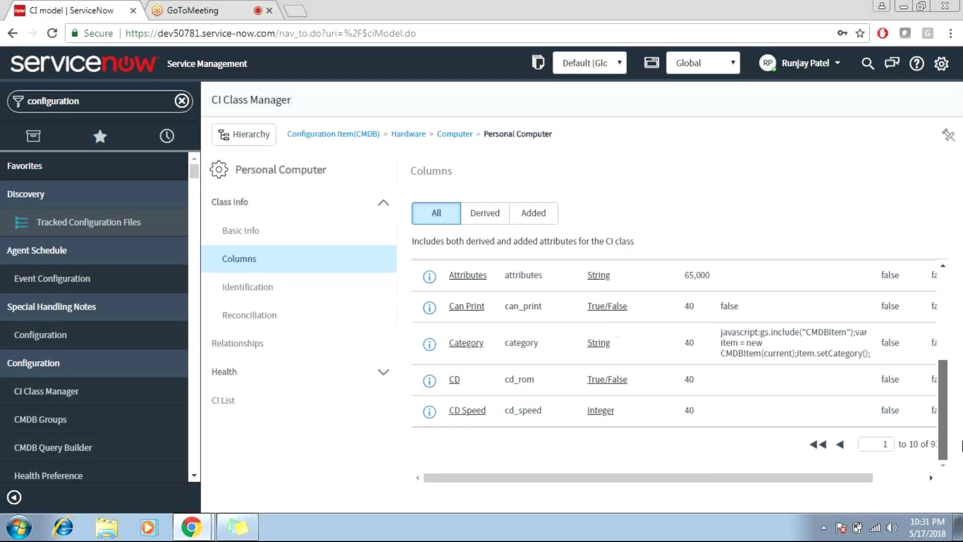
left_click_drag(845, 480, 892, 475)
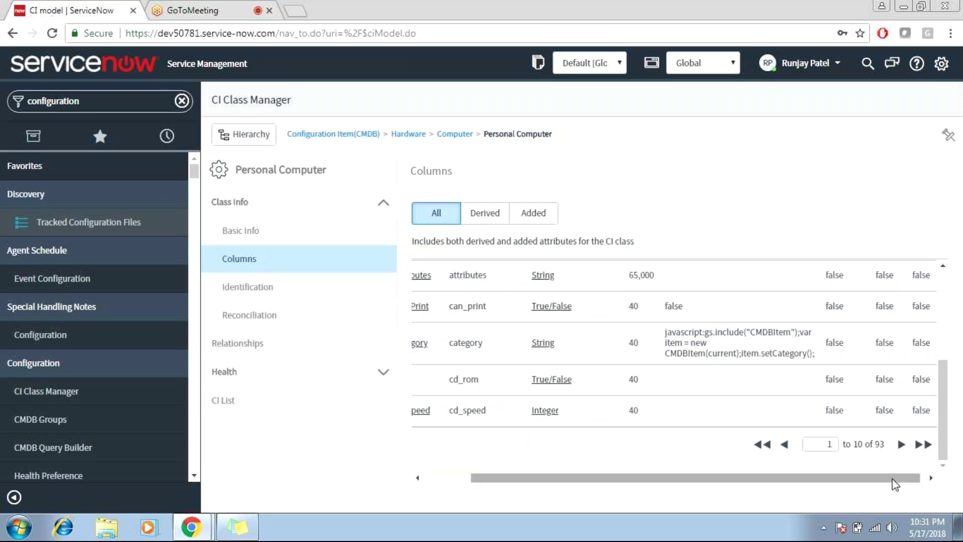
left_click_drag(892, 479, 811, 469)
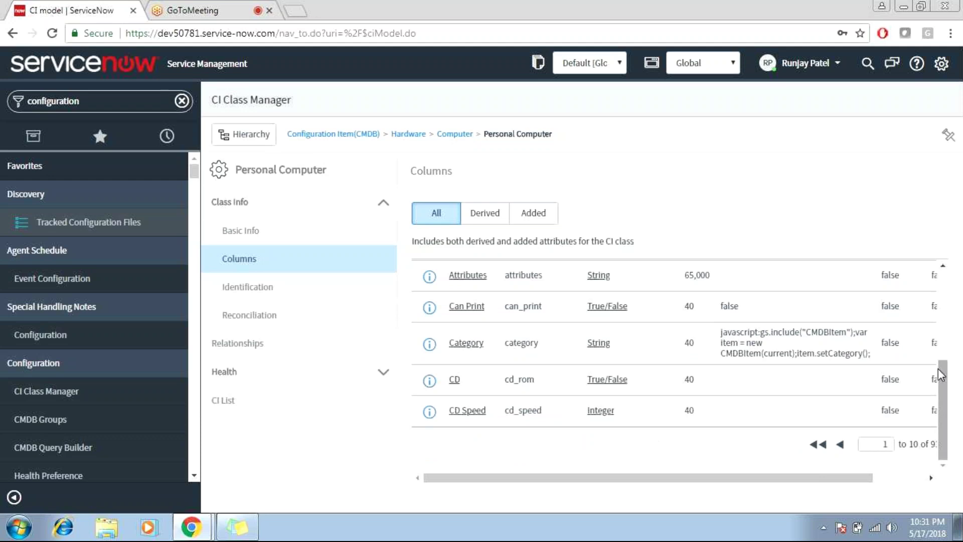
left_click_drag(940, 374, 806, 218)
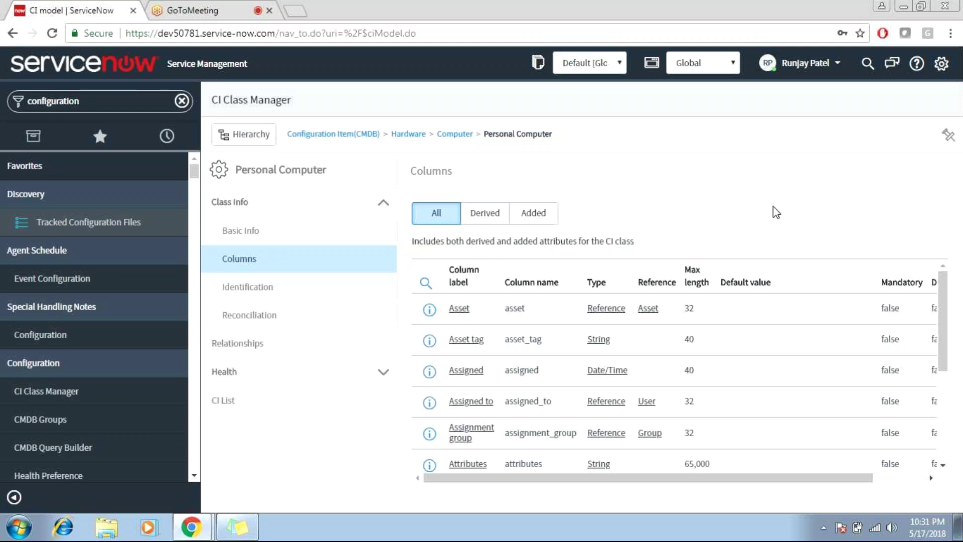
Step: Display the Personal Computer class's relationships diagram, and reload CI Class Manager to return to the class hierarchy
left_click(383, 204)
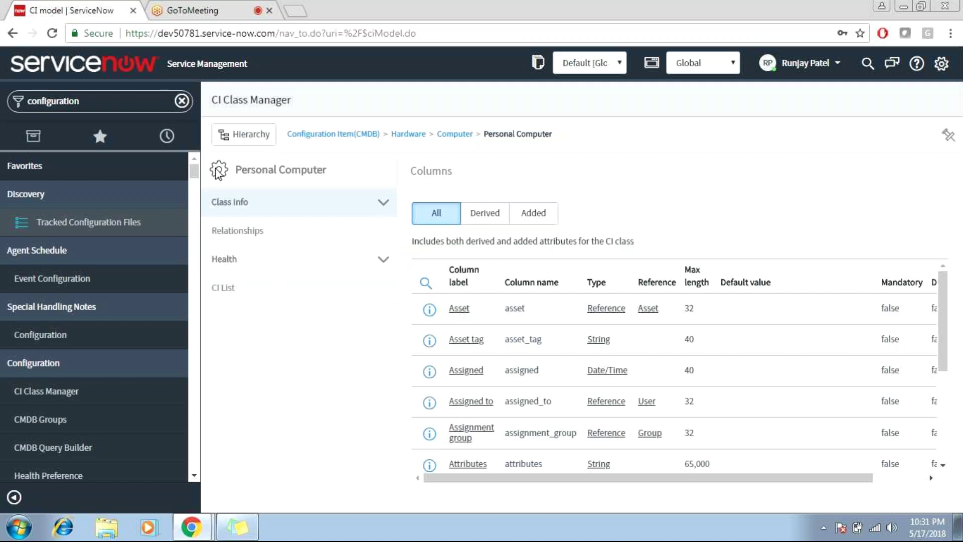
left_click(243, 232)
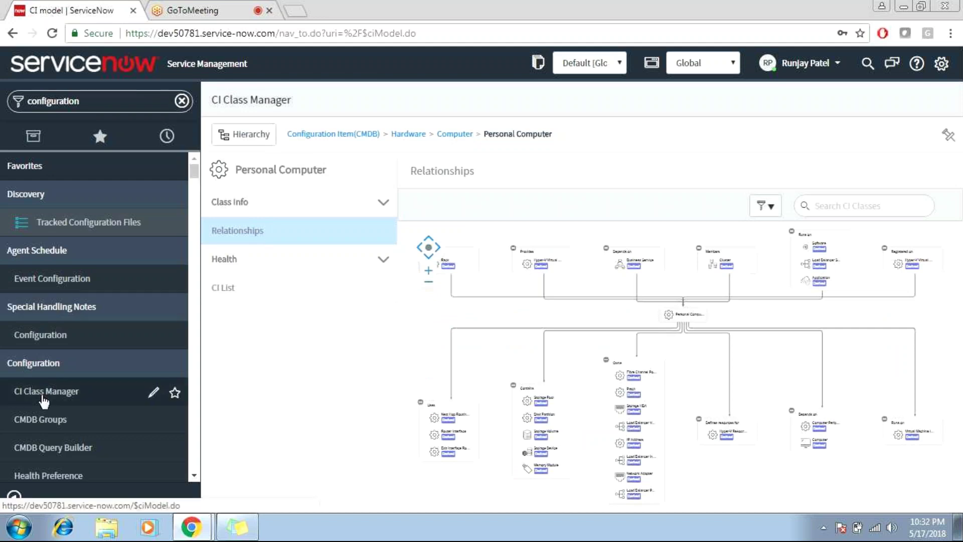
left_click(59, 393)
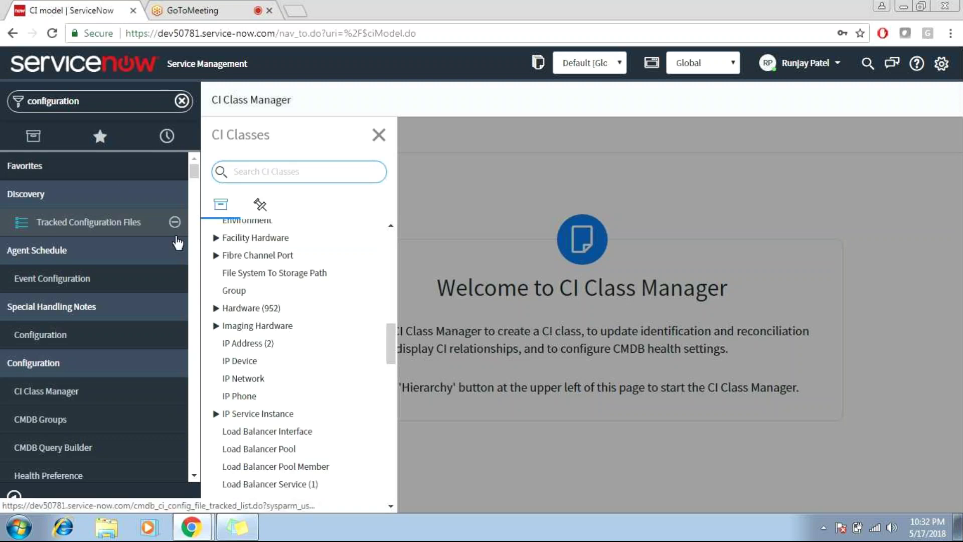
mouse_move(194, 174)
left_mouse_down()
mouse_move(197, 187)
mouse_move(195, 169)
left_mouse_up()
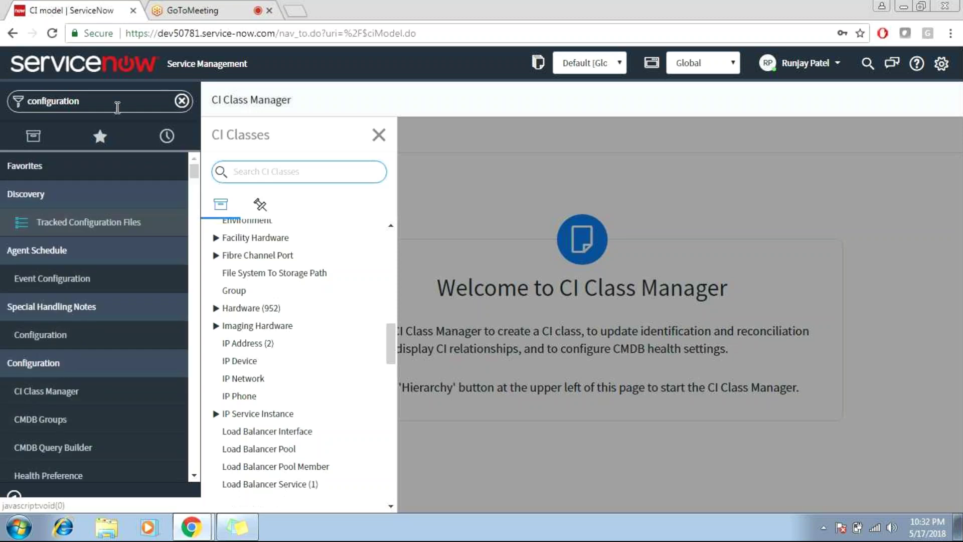
Step: Open the Configuration Item(CMDB) record list in a new tab with the navigator entry "cmdb_ci.LIST"
left_click(117, 108)
type("cmdb_")
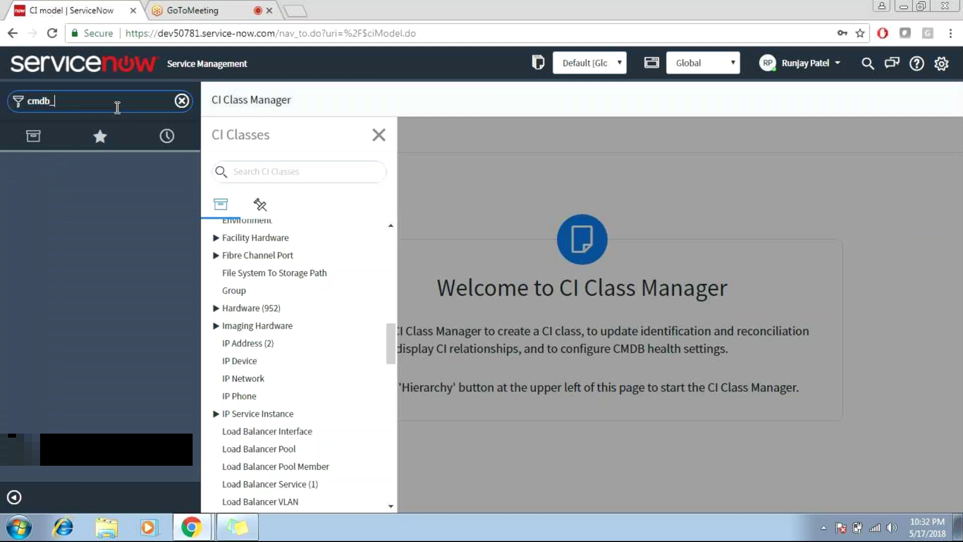
type(" ci.LIST")
key("Return")
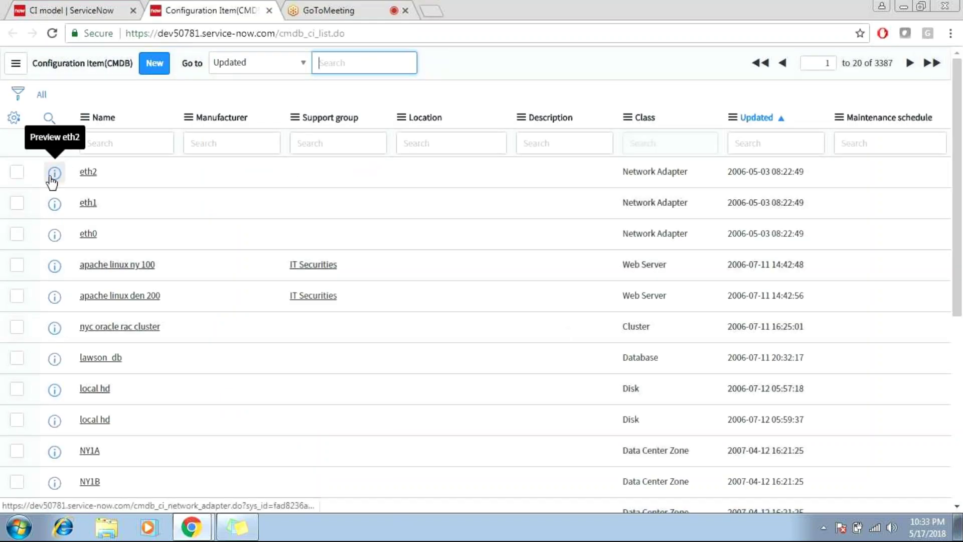
Step: Open the eth2 network adapter record from the configuration item list in a new tab and view its form
middle_click(89, 173)
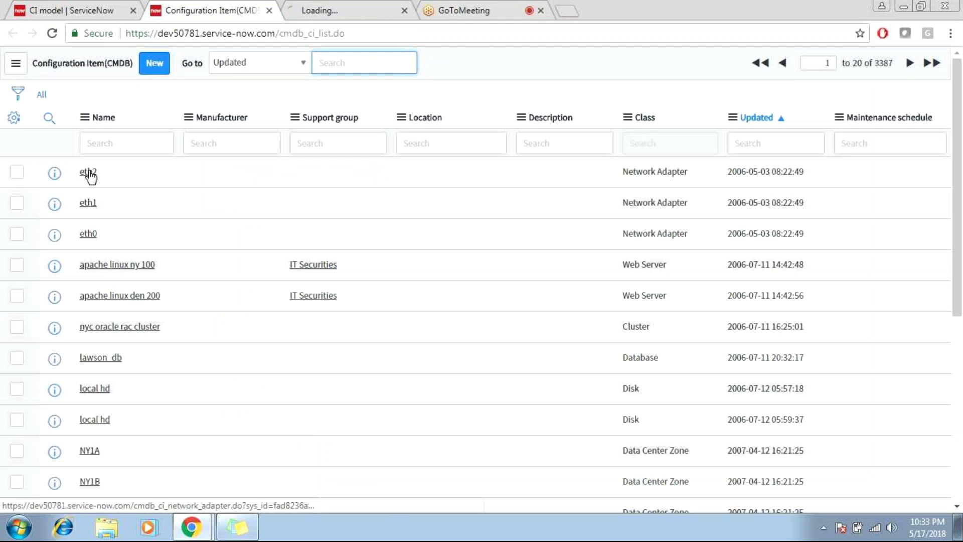
left_click(351, 9)
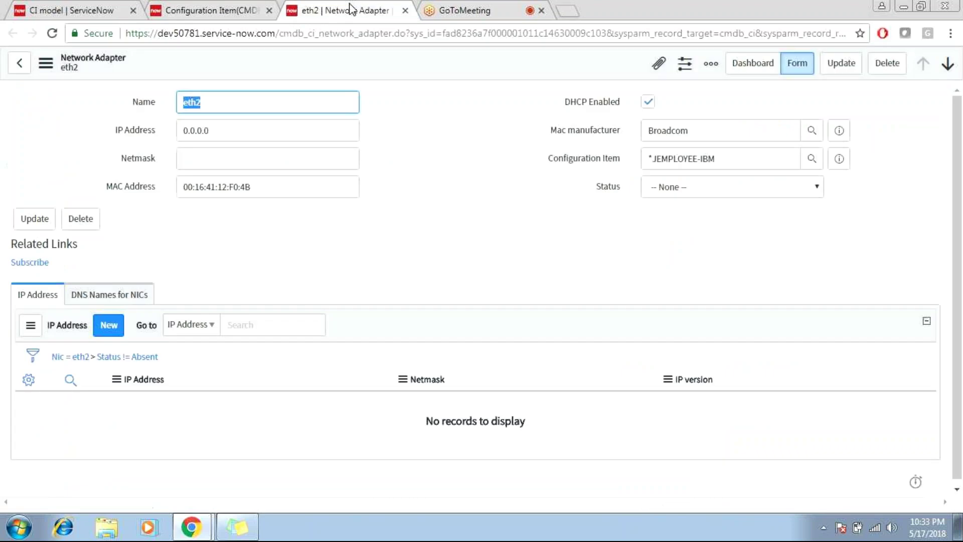
left_click(474, 232)
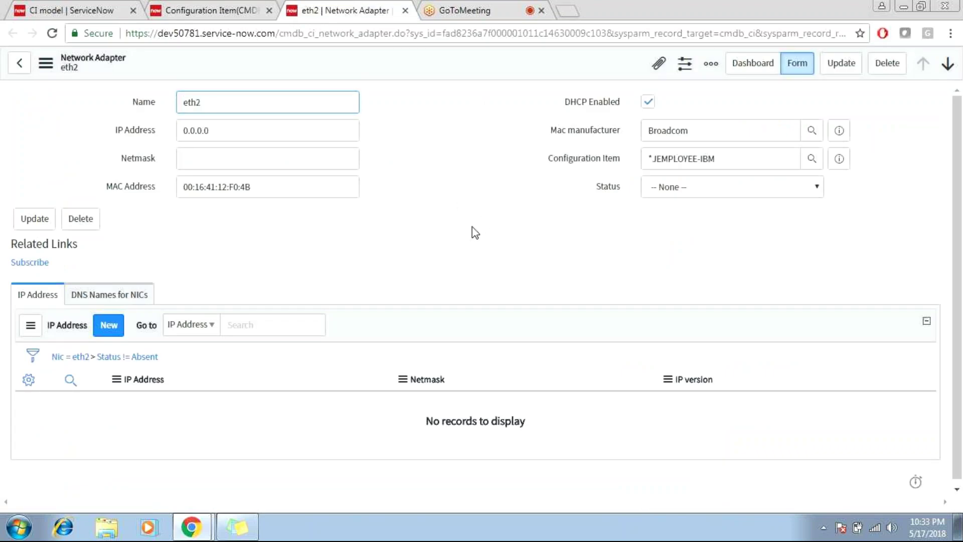